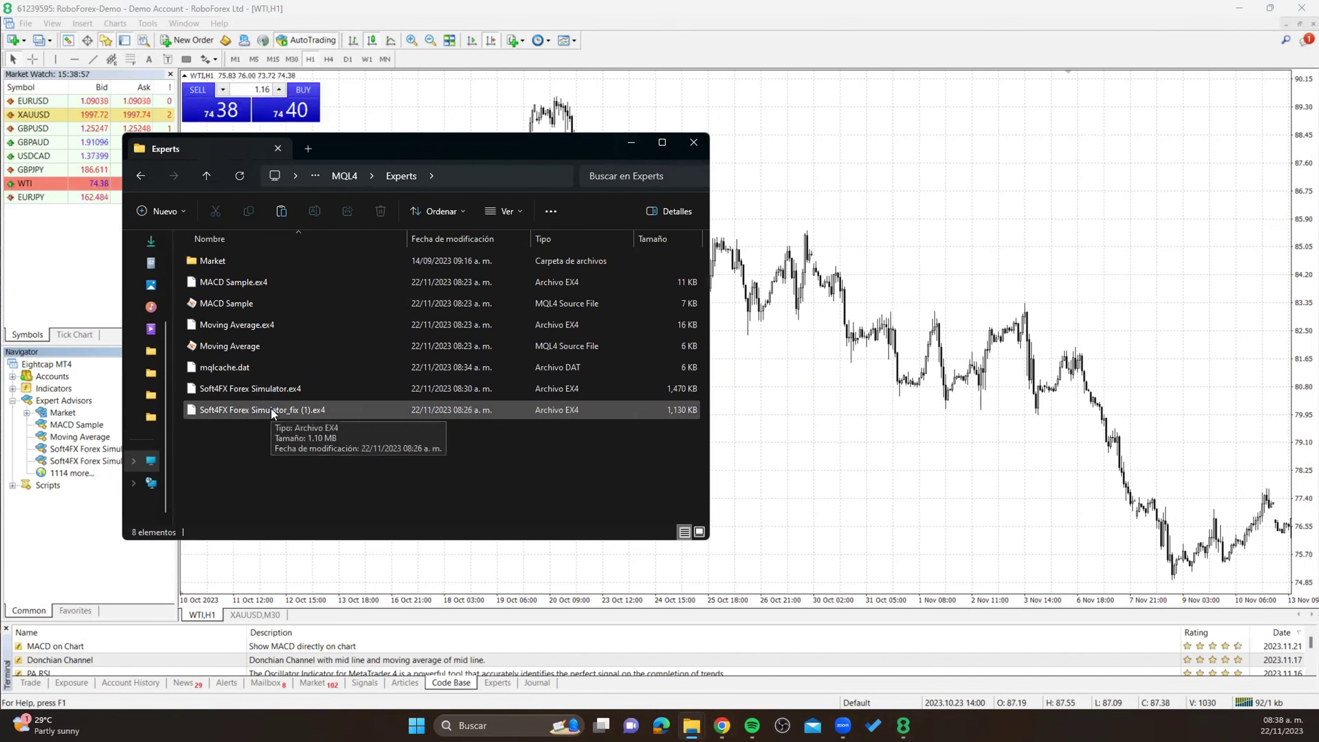
- Close the Experts folder window and try running the Soft4FX Forex Simulator expert on the WTI H1 chart, dismissing its login
left_click(693, 142)
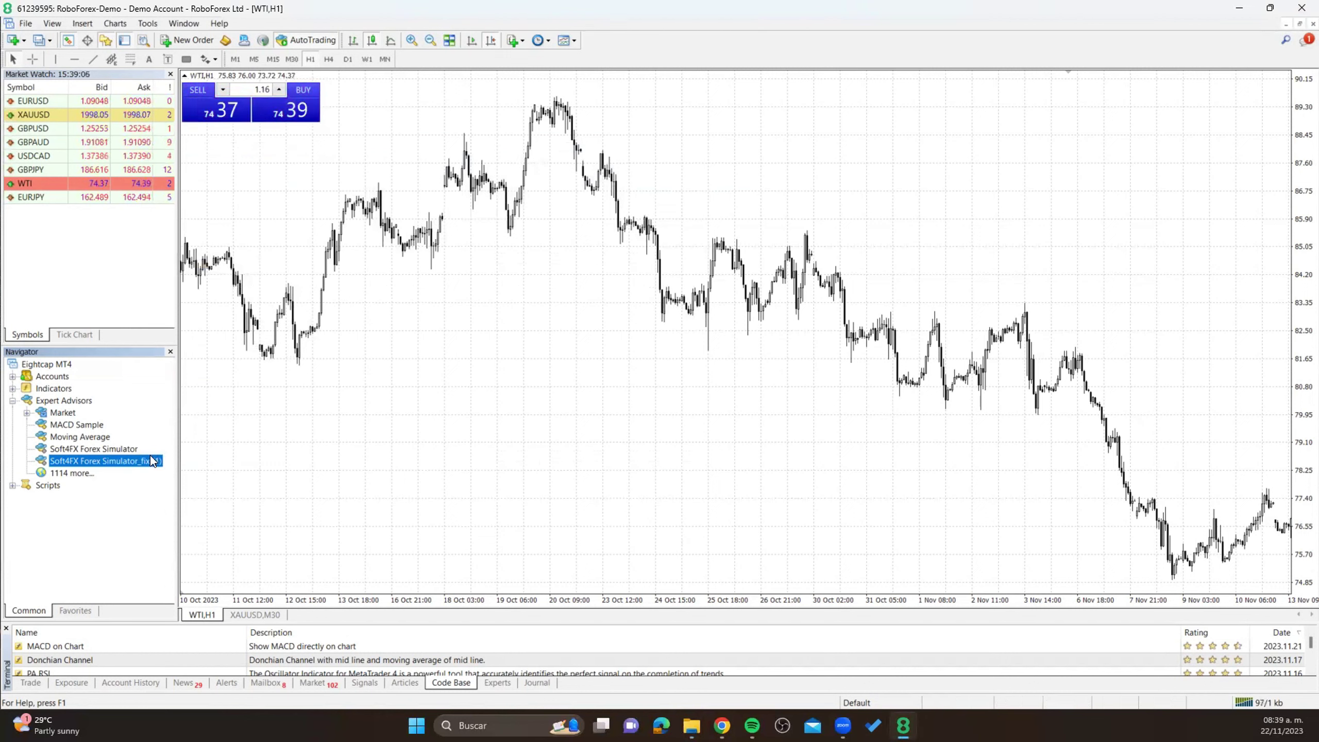
left_click(132, 448)
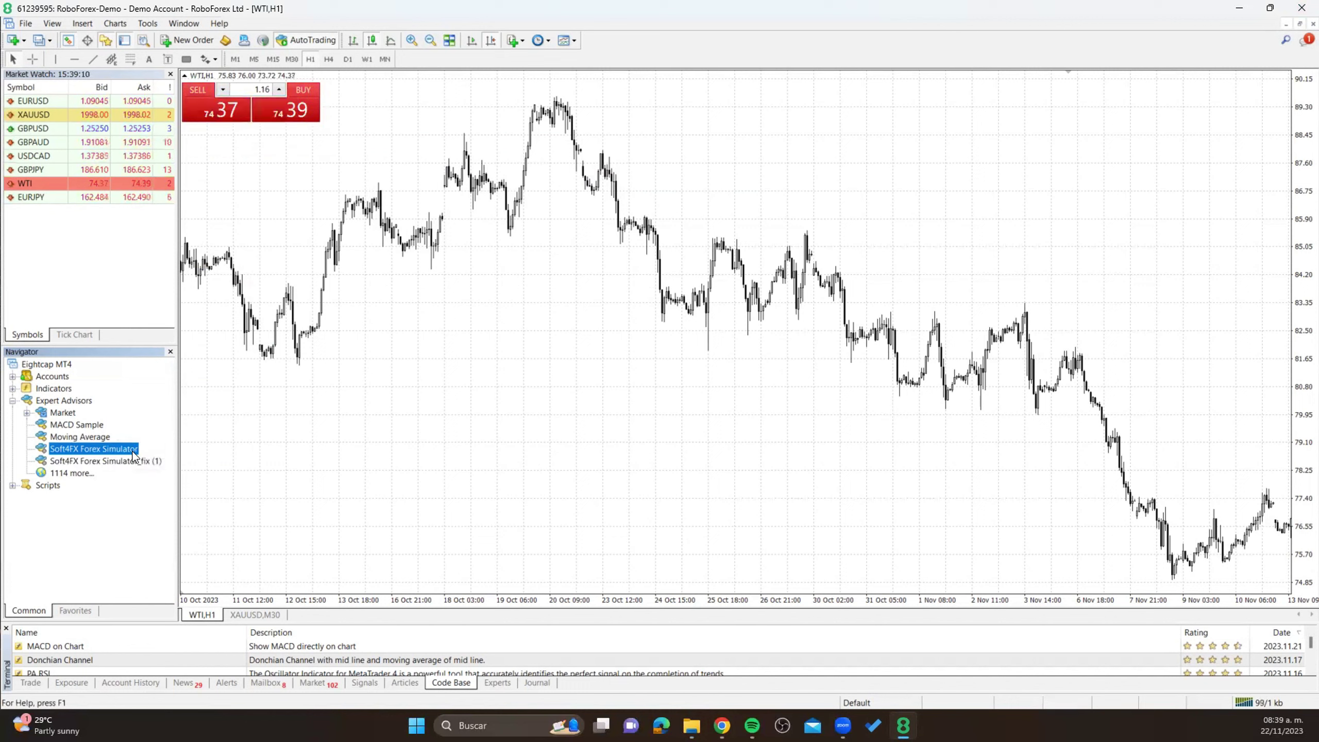
left_click(129, 461)
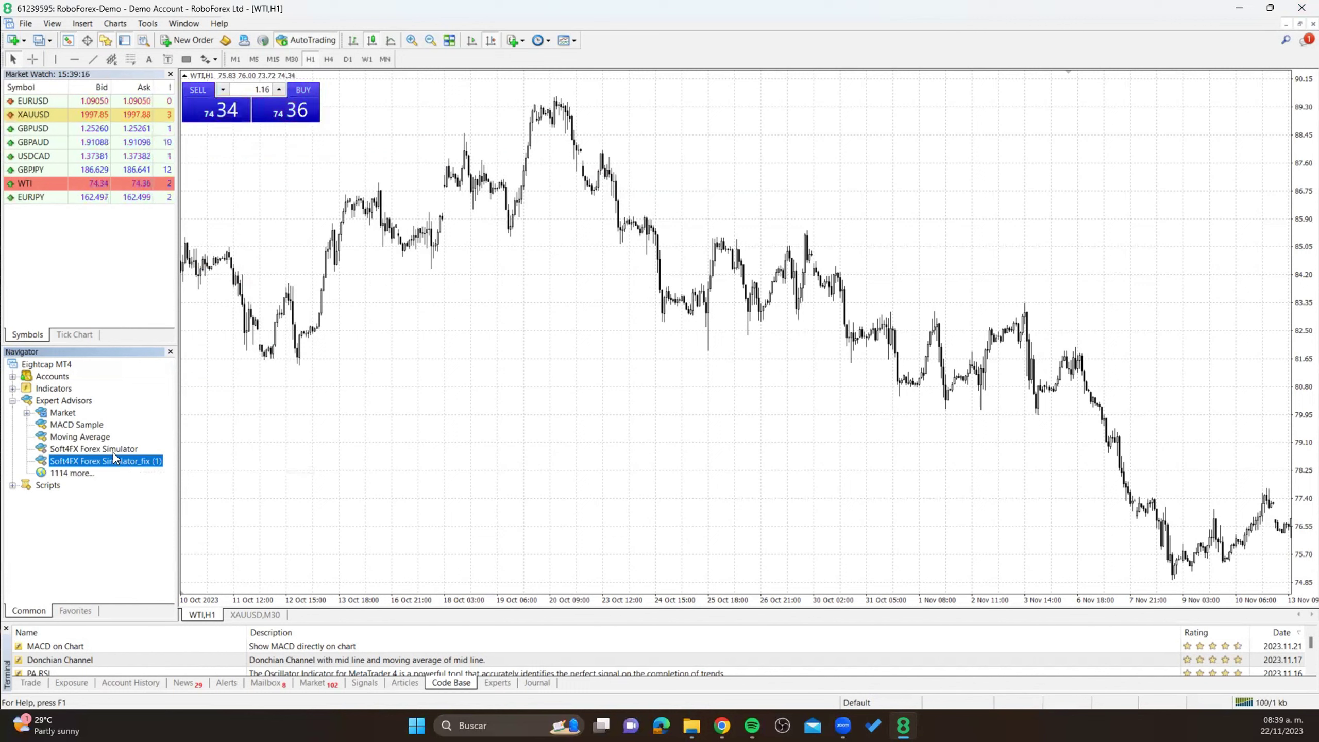
double_click(114, 452)
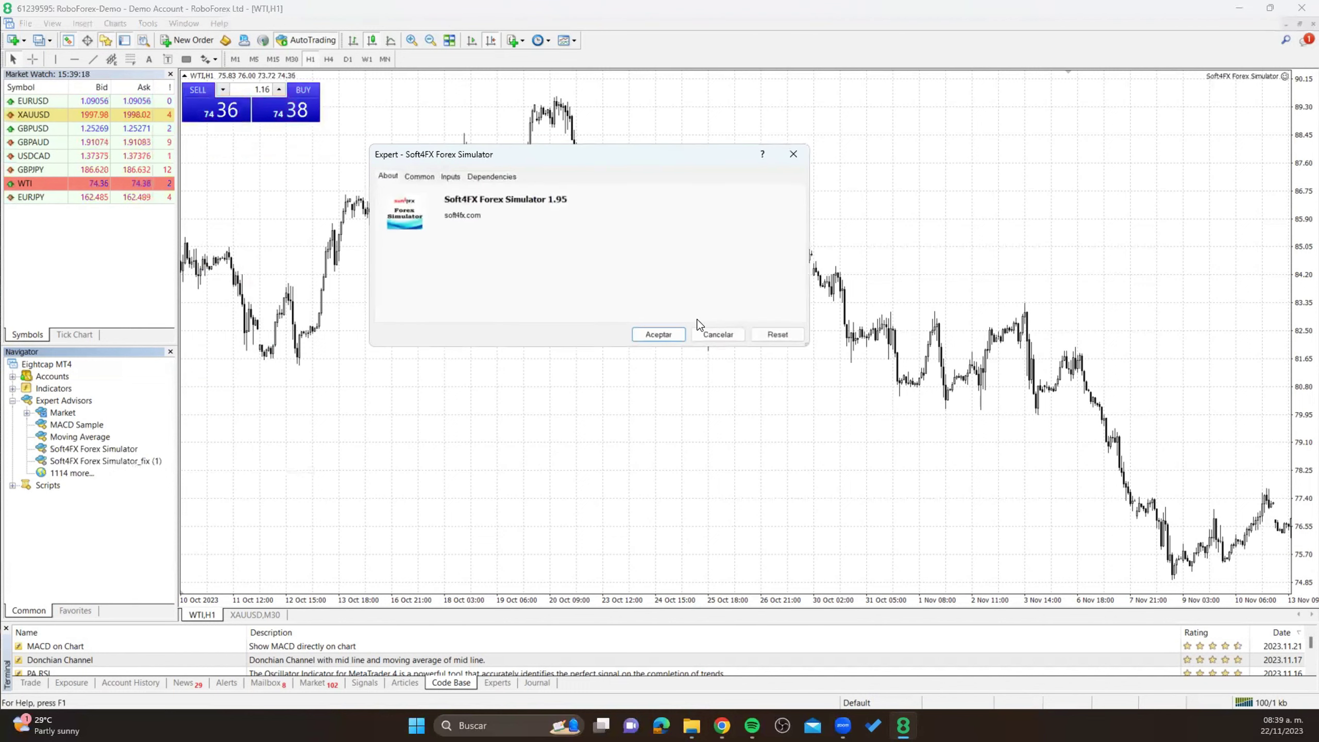
left_click(657, 329)
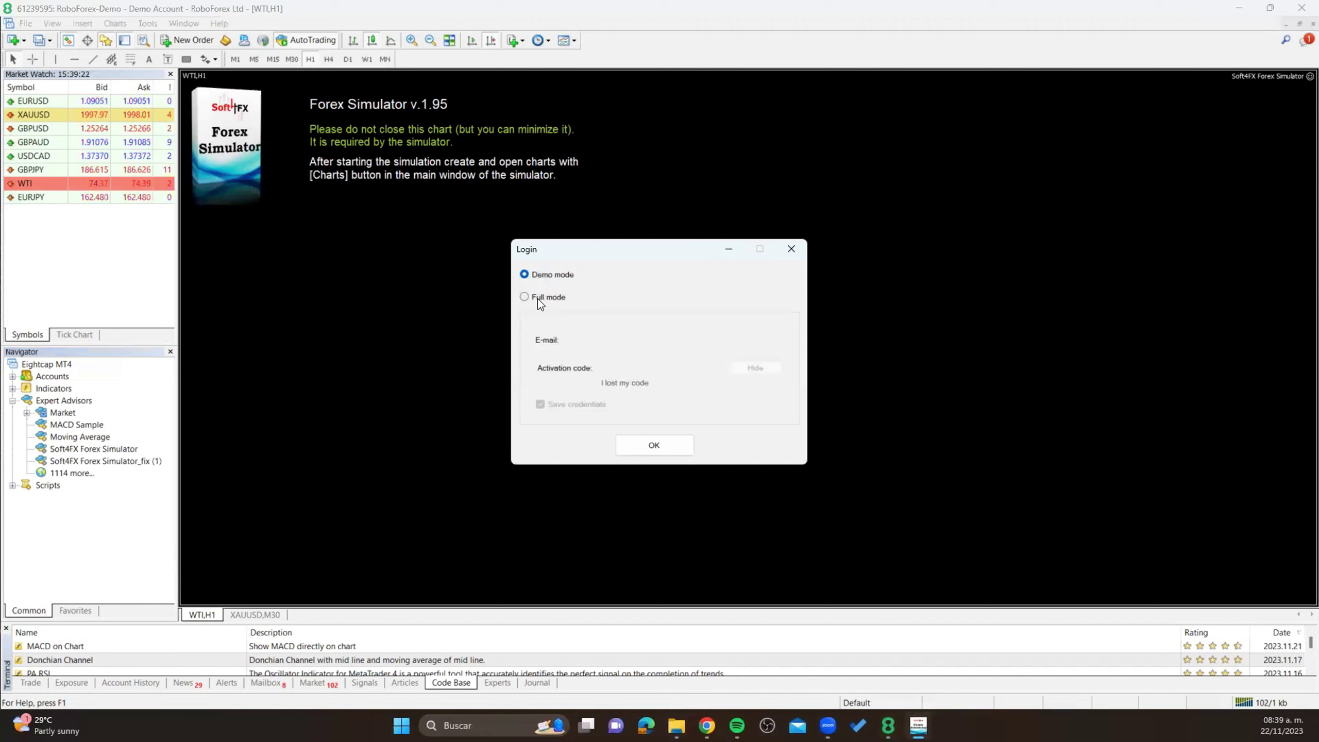
left_click(781, 247)
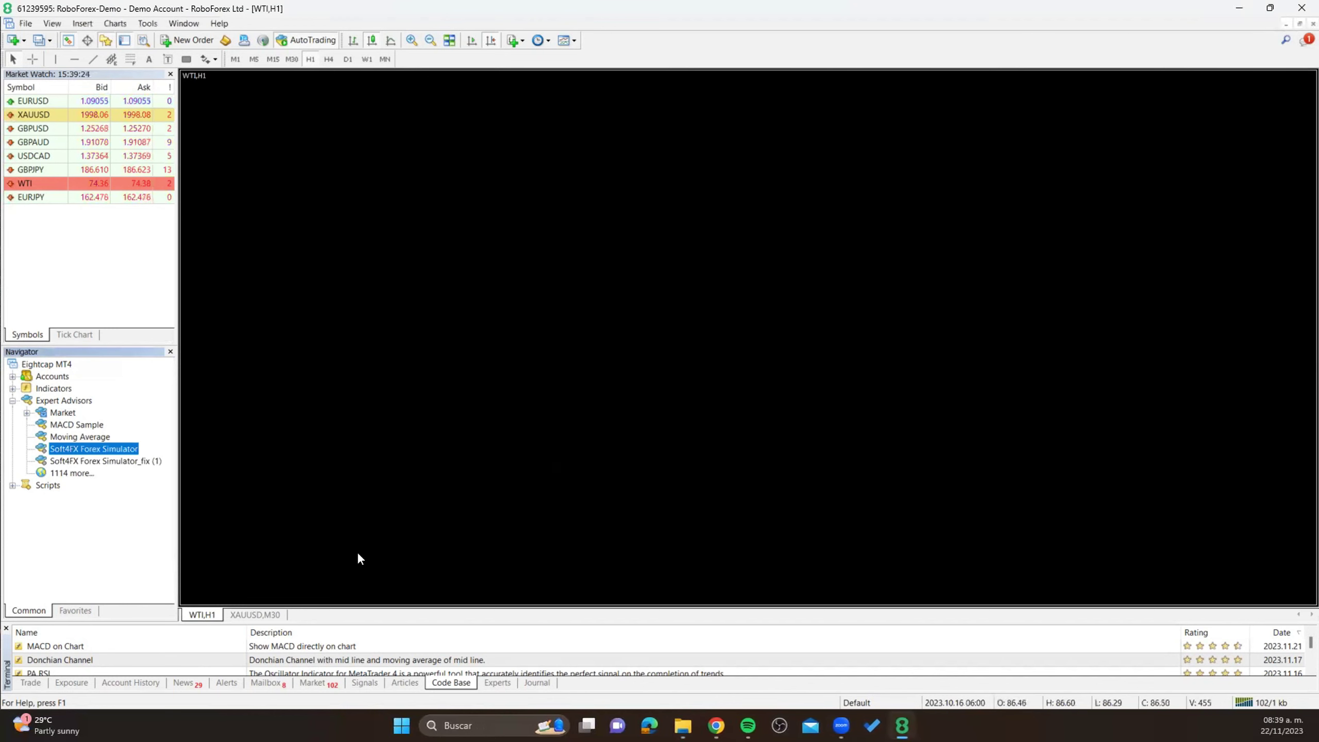
- Close the WTI H1 chart and run the Soft4FX Forex Simulator_fix (1) expert on the XAUUSD M30 chart
right_click(206, 613)
left_click(244, 509)
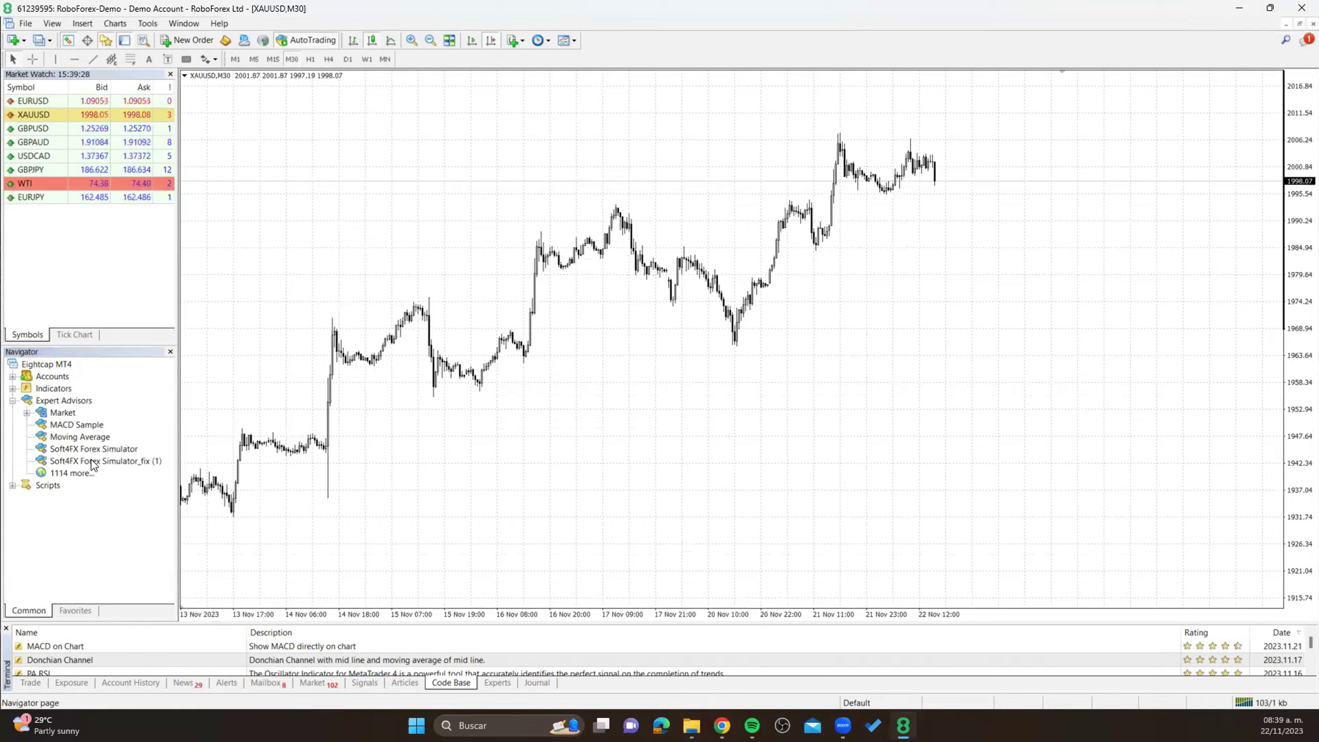
left_click_drag(104, 462, 324, 266)
left_click(660, 332)
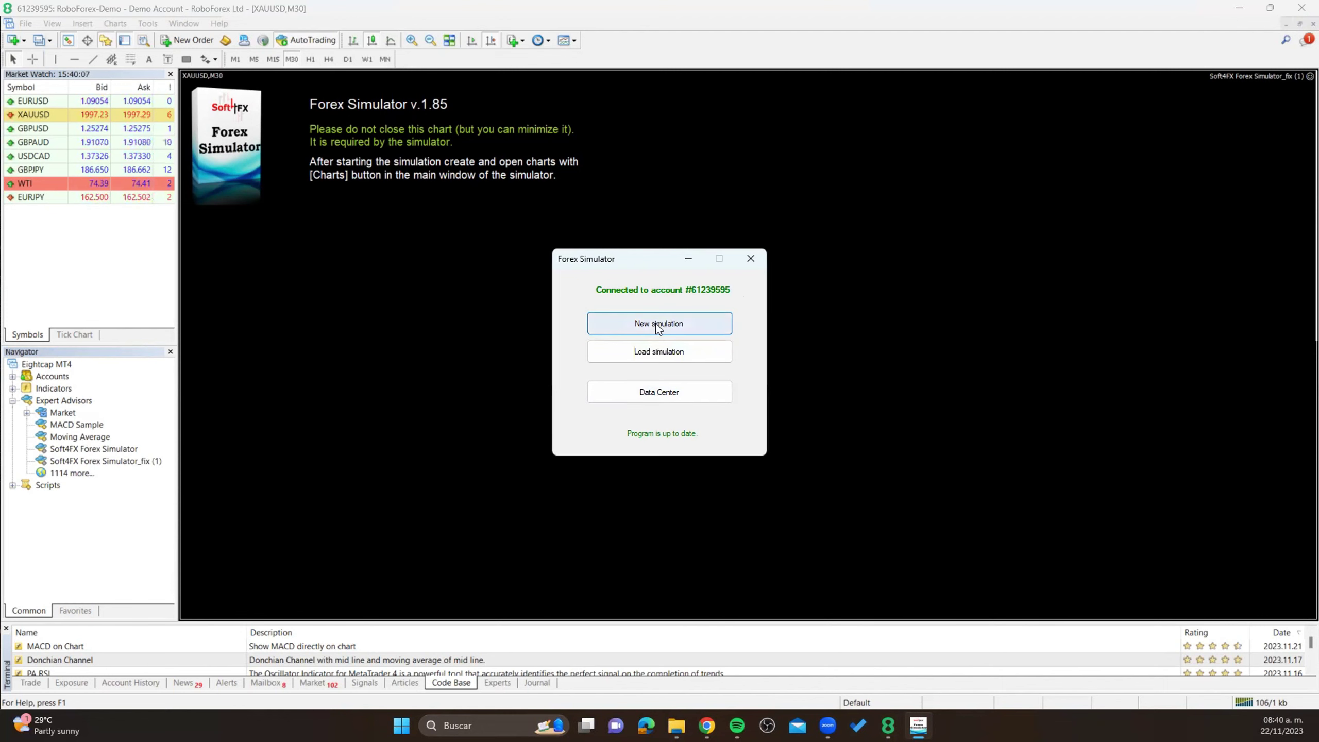
- Examine the downloaded data ranges of the symbols and the available data providers in the simulator's Data Center
left_click(686, 404)
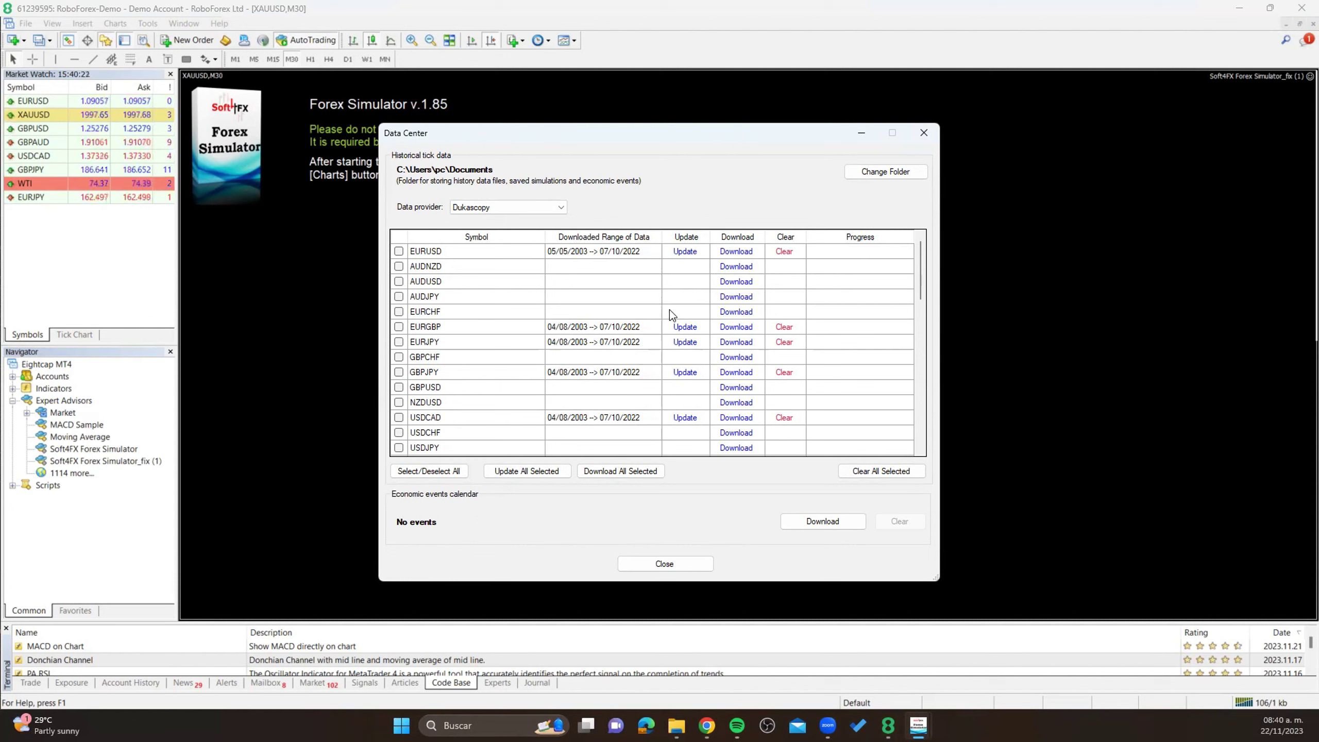
scroll(671, 312, "down", 5)
scroll(662, 328, "down", 5)
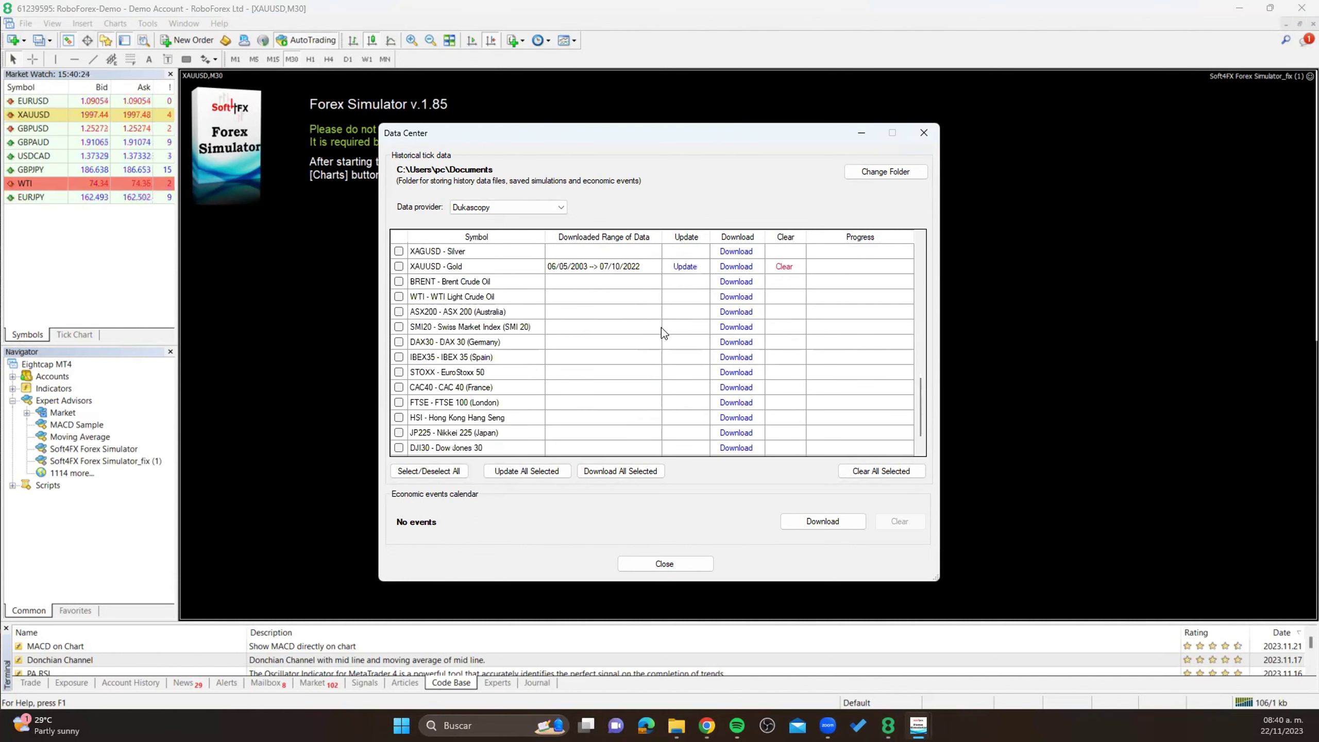
scroll(636, 354, "up", 10)
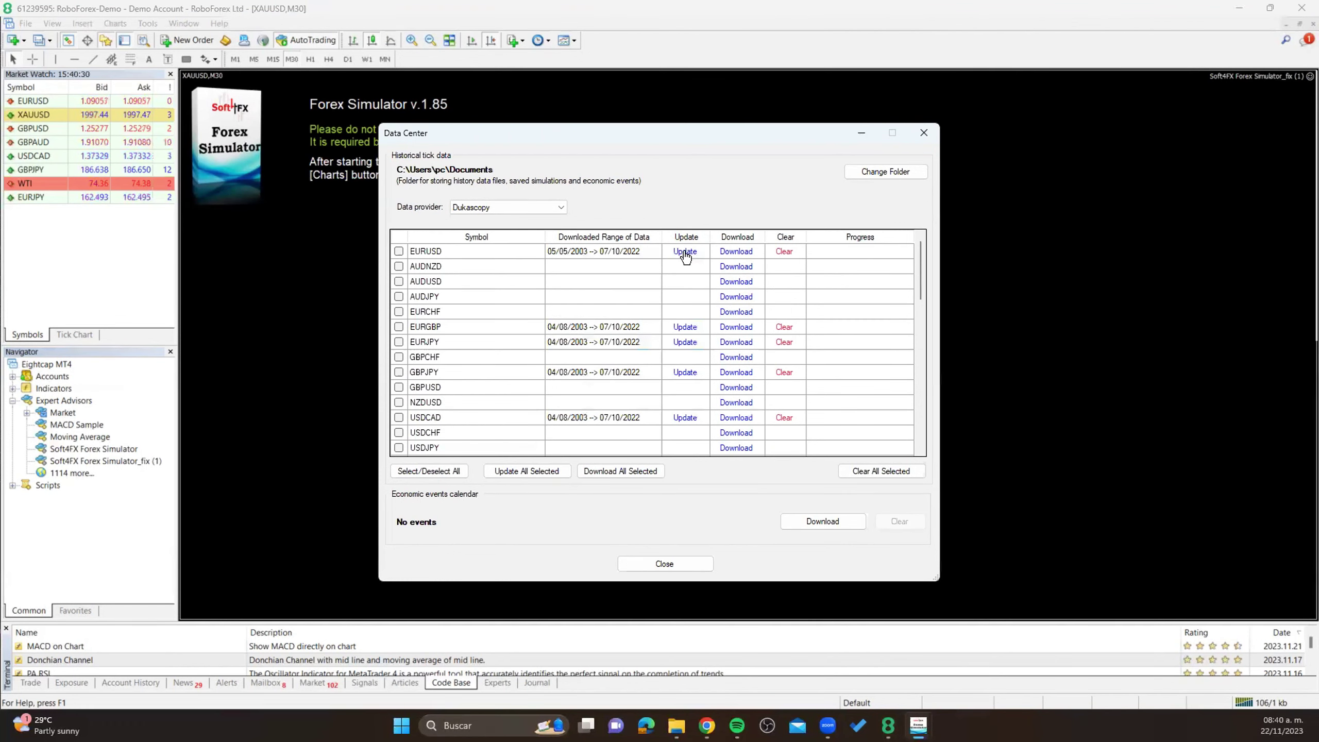
left_click(546, 205)
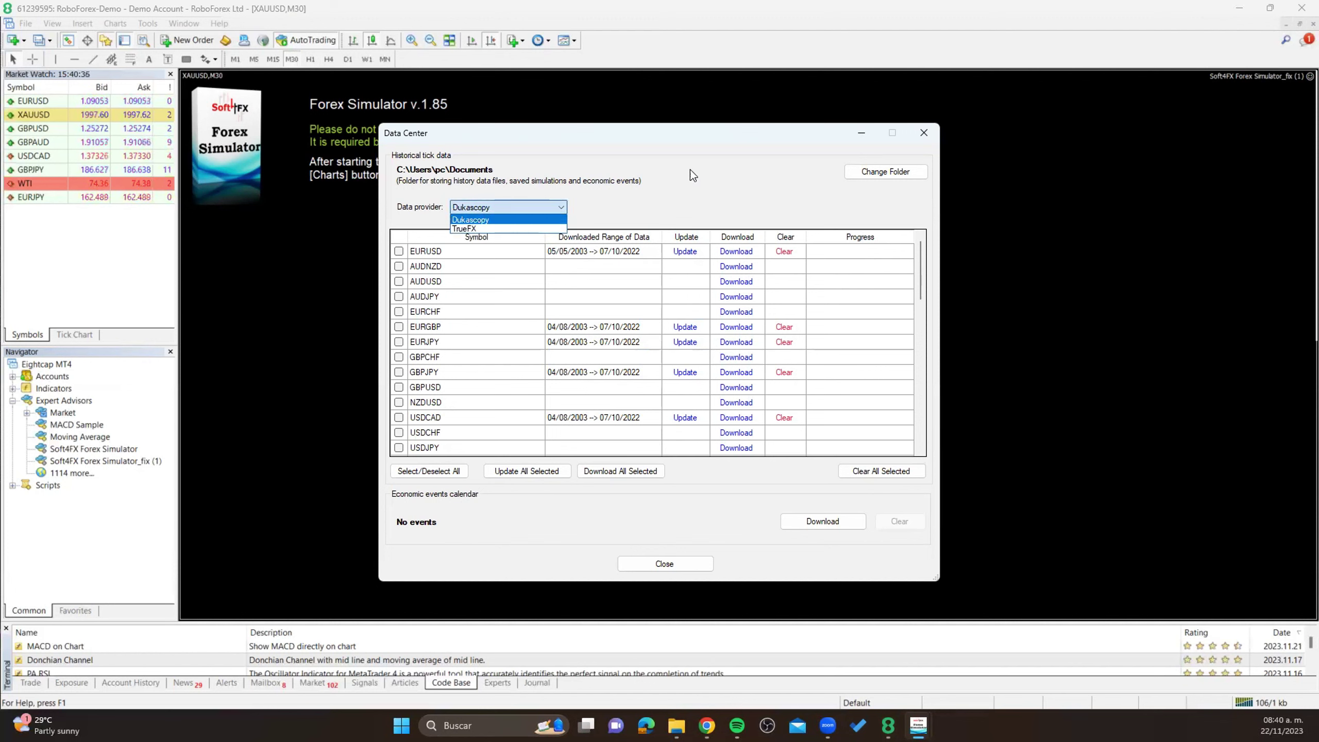
left_click(675, 176)
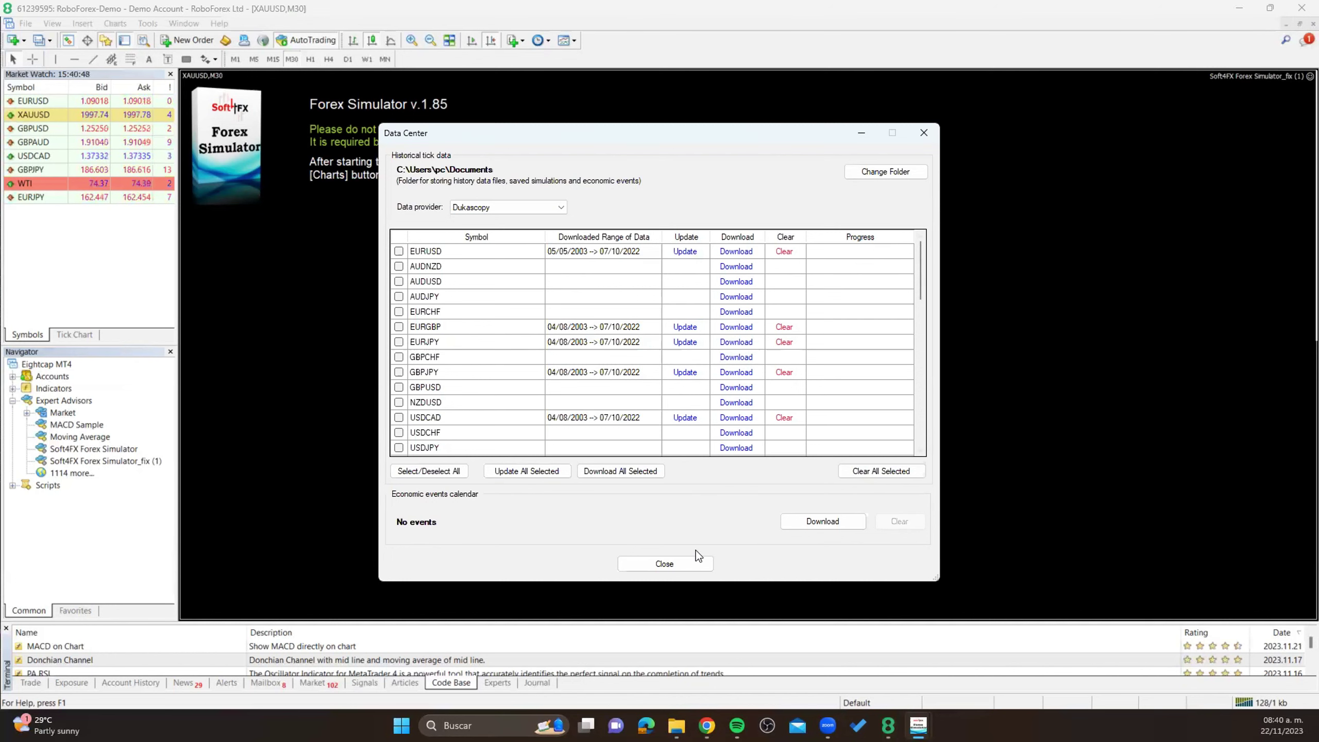
left_click(686, 562)
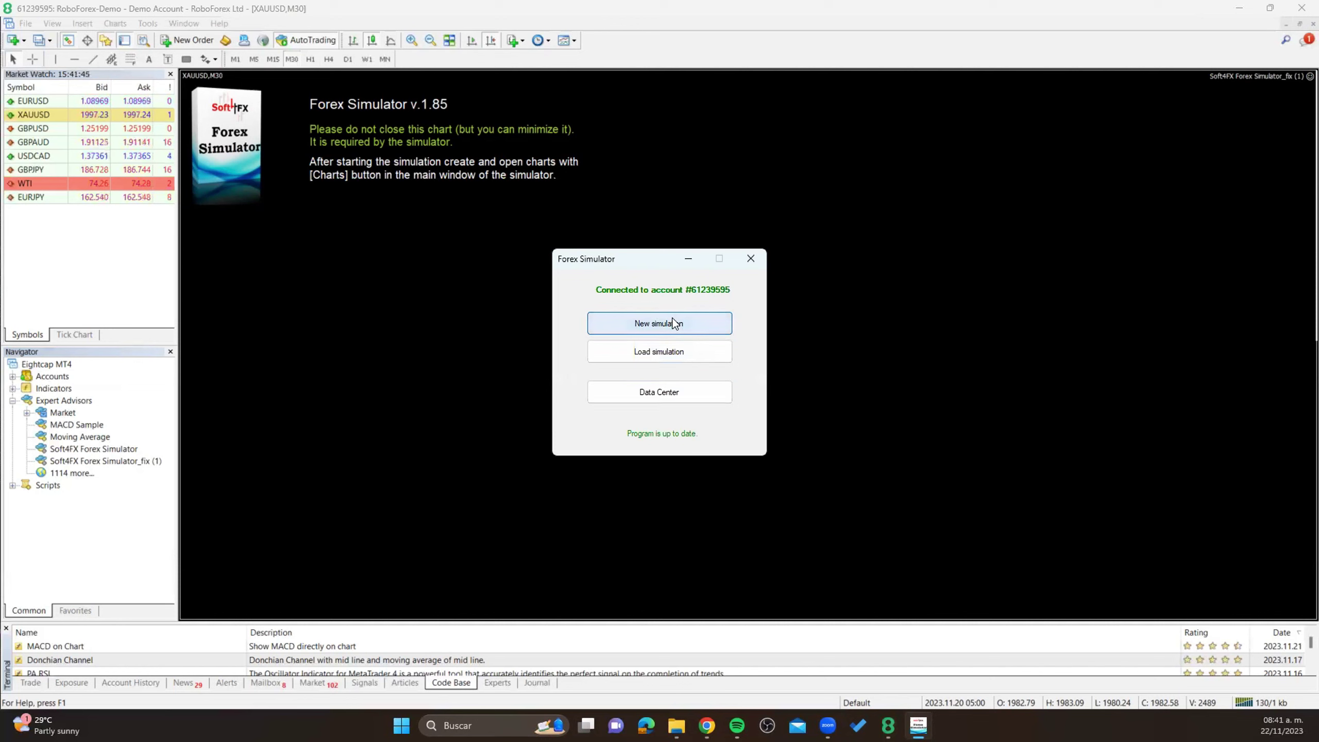
- Create a new simulation with Dukascopy as the data provider and EURUSD as the instrument
left_click(673, 323)
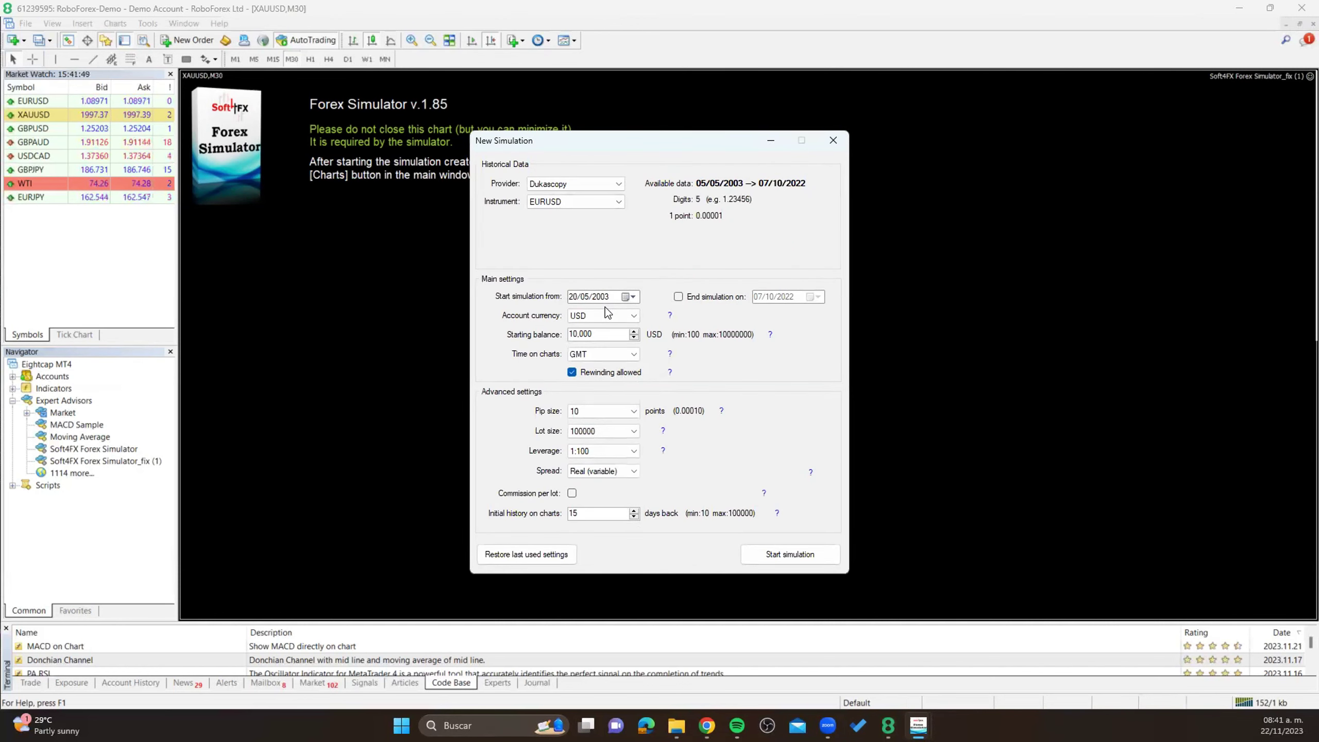
left_click(611, 184)
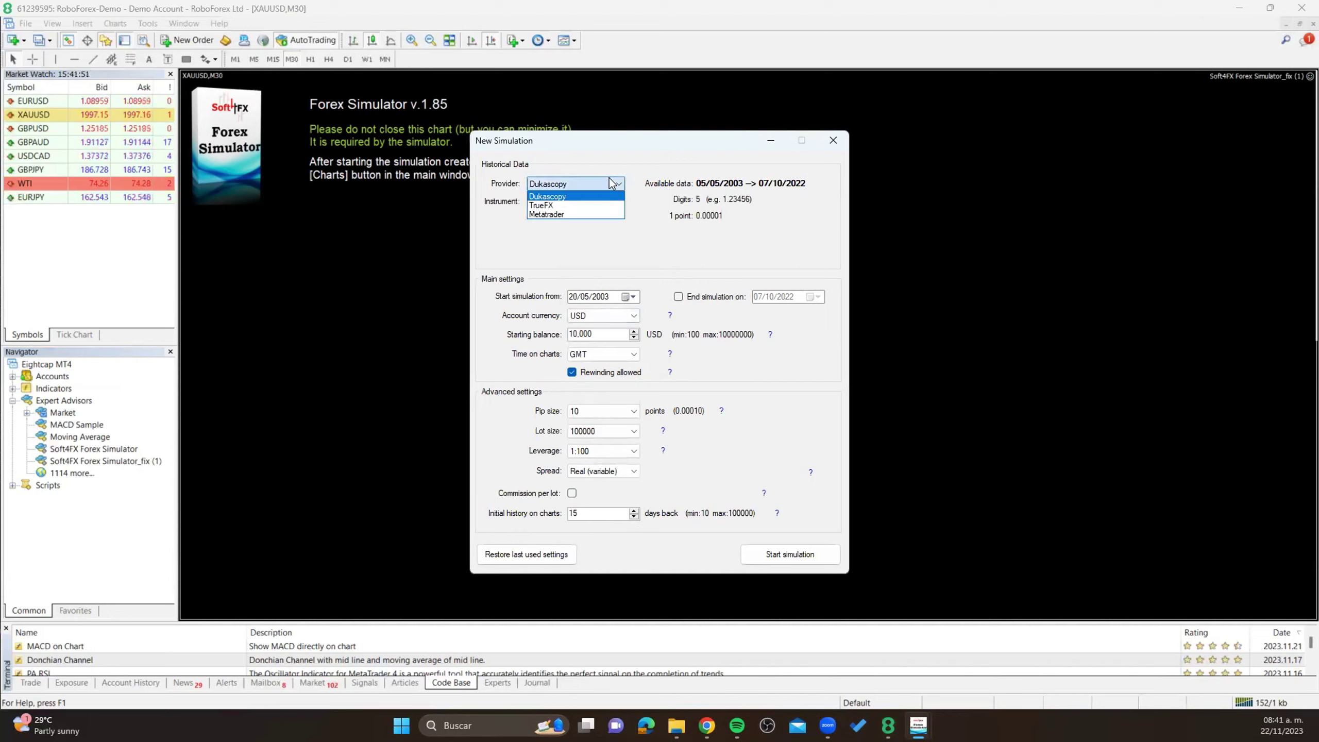
left_click(615, 182)
left_click(617, 202)
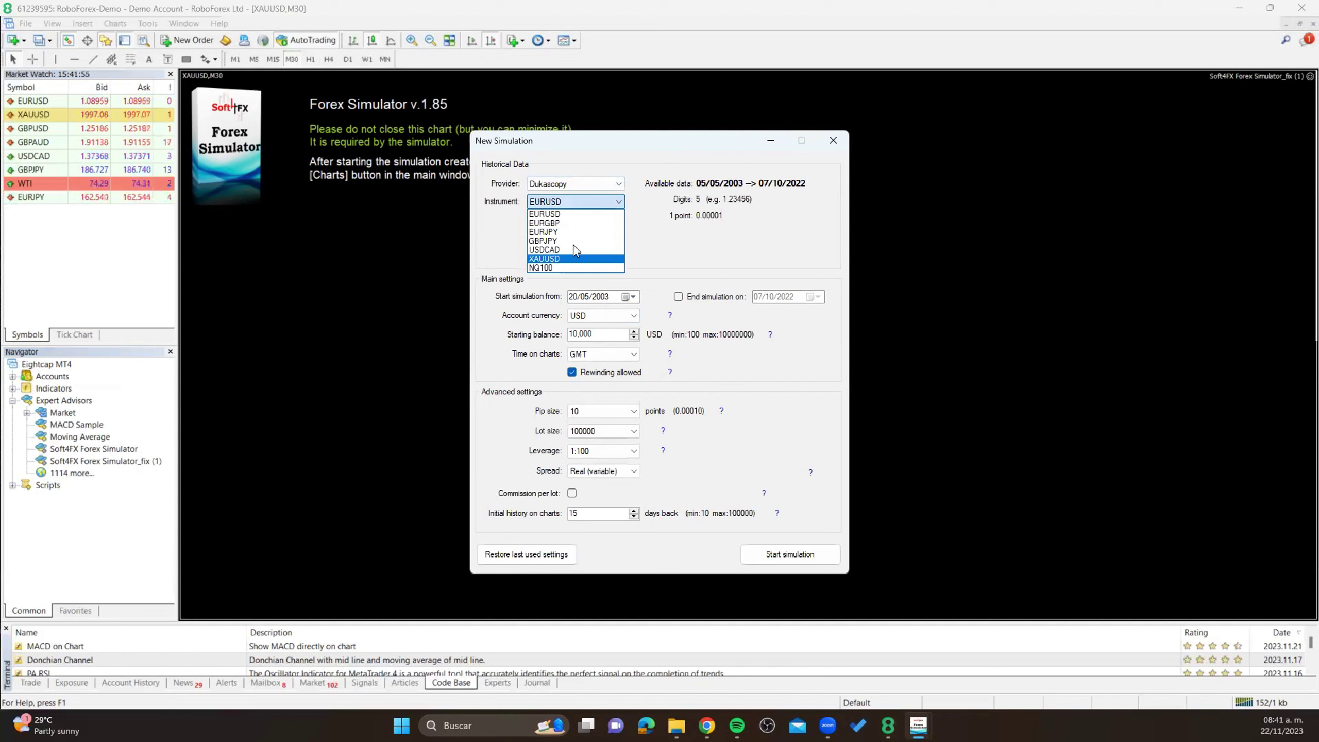
left_click(609, 215)
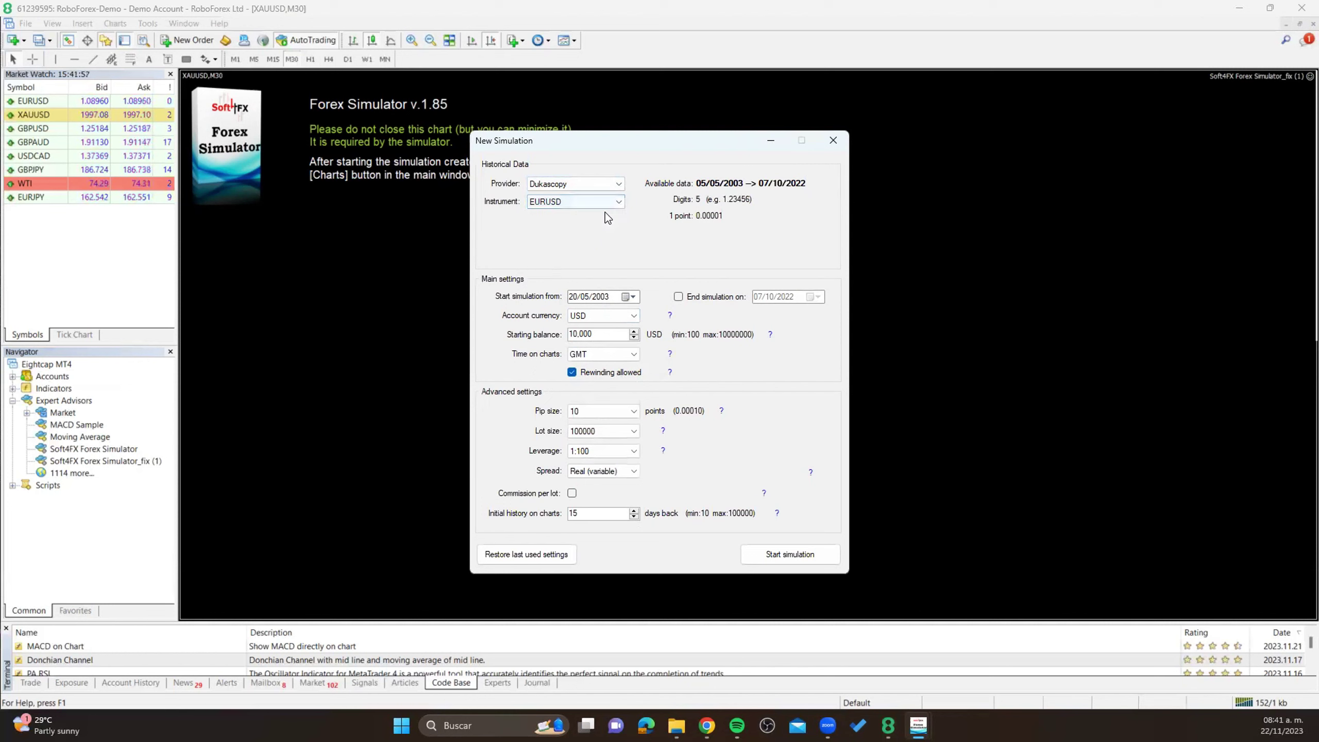
- Review the start date, end date, account currency and chart time options in the simulation's main settings
left_click(629, 299)
left_click(651, 267)
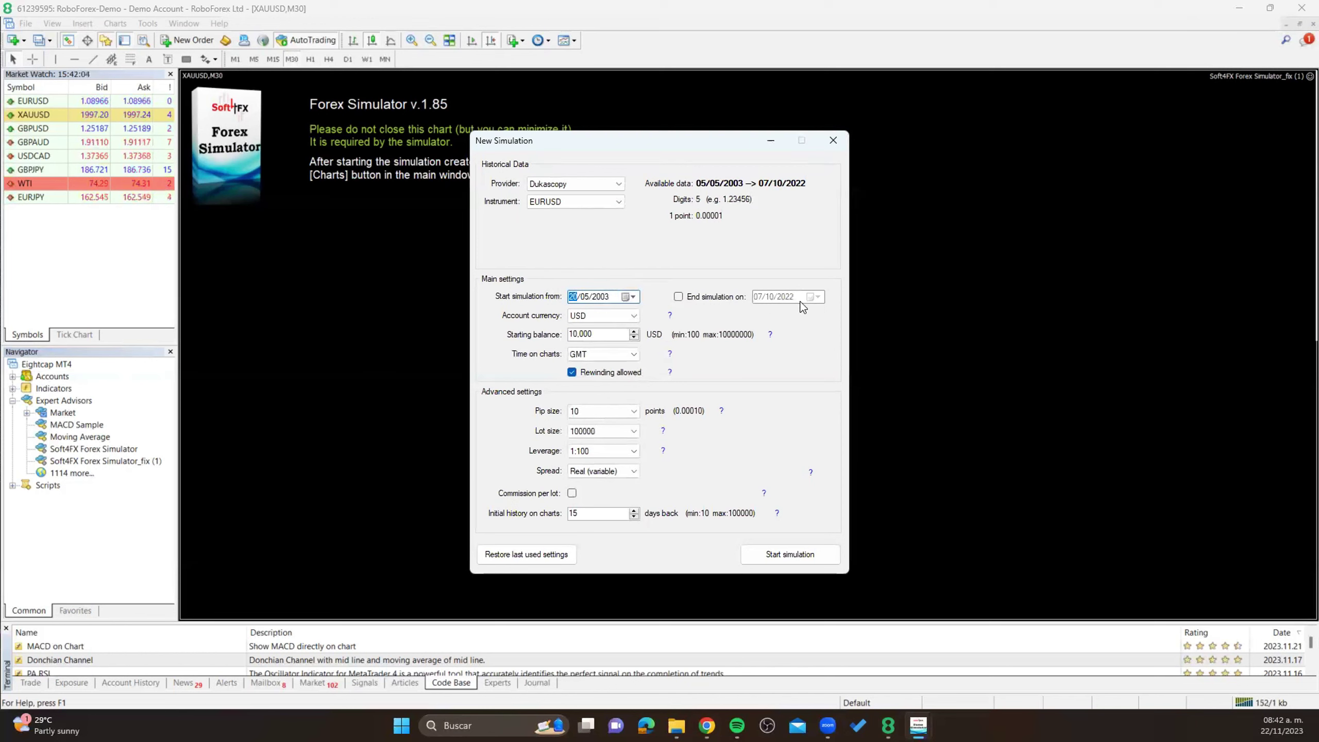
left_click(678, 296)
left_click(679, 297)
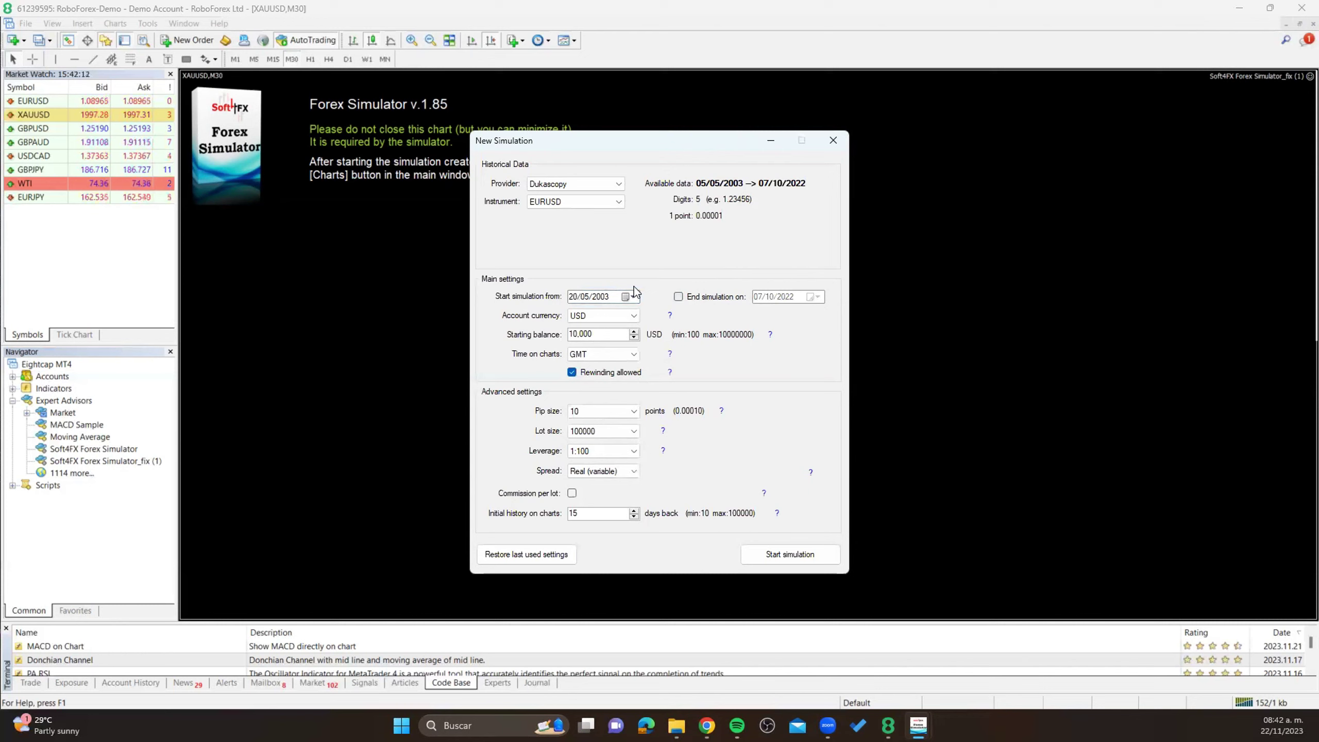
left_click(633, 316)
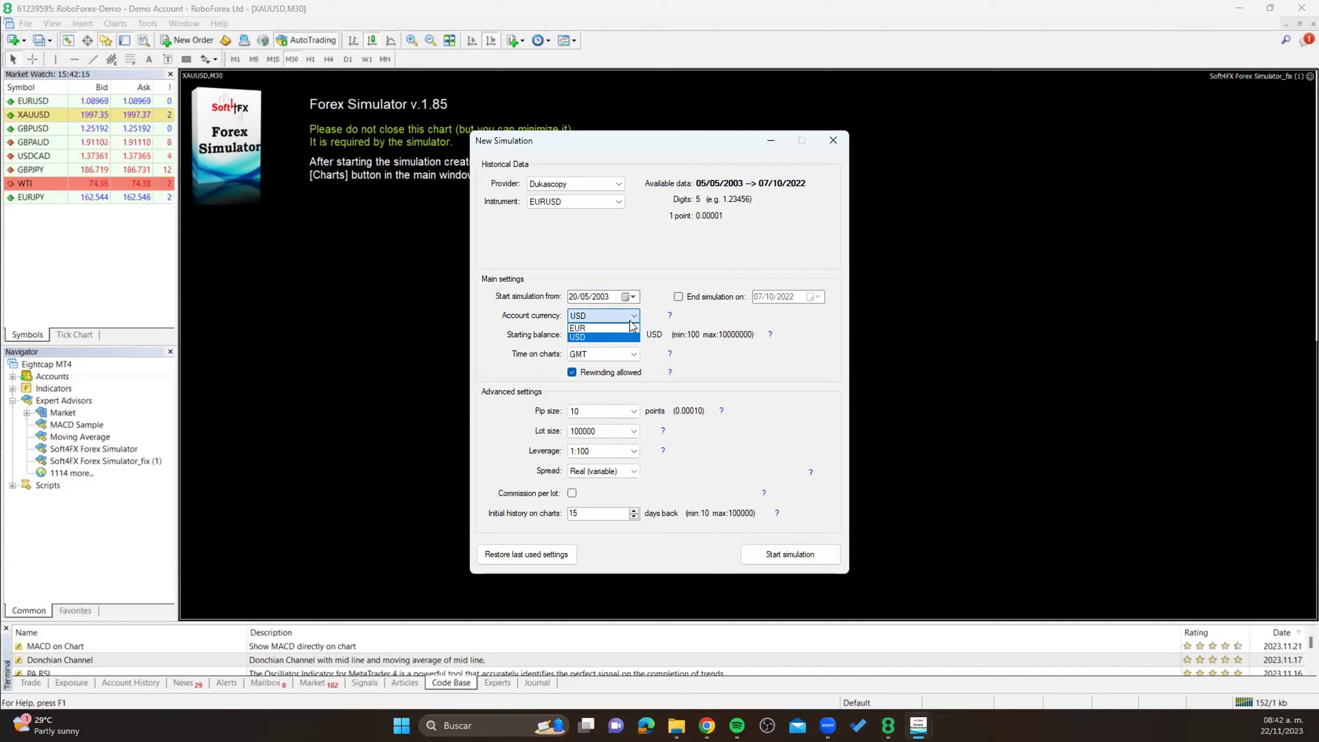
left_click(663, 247)
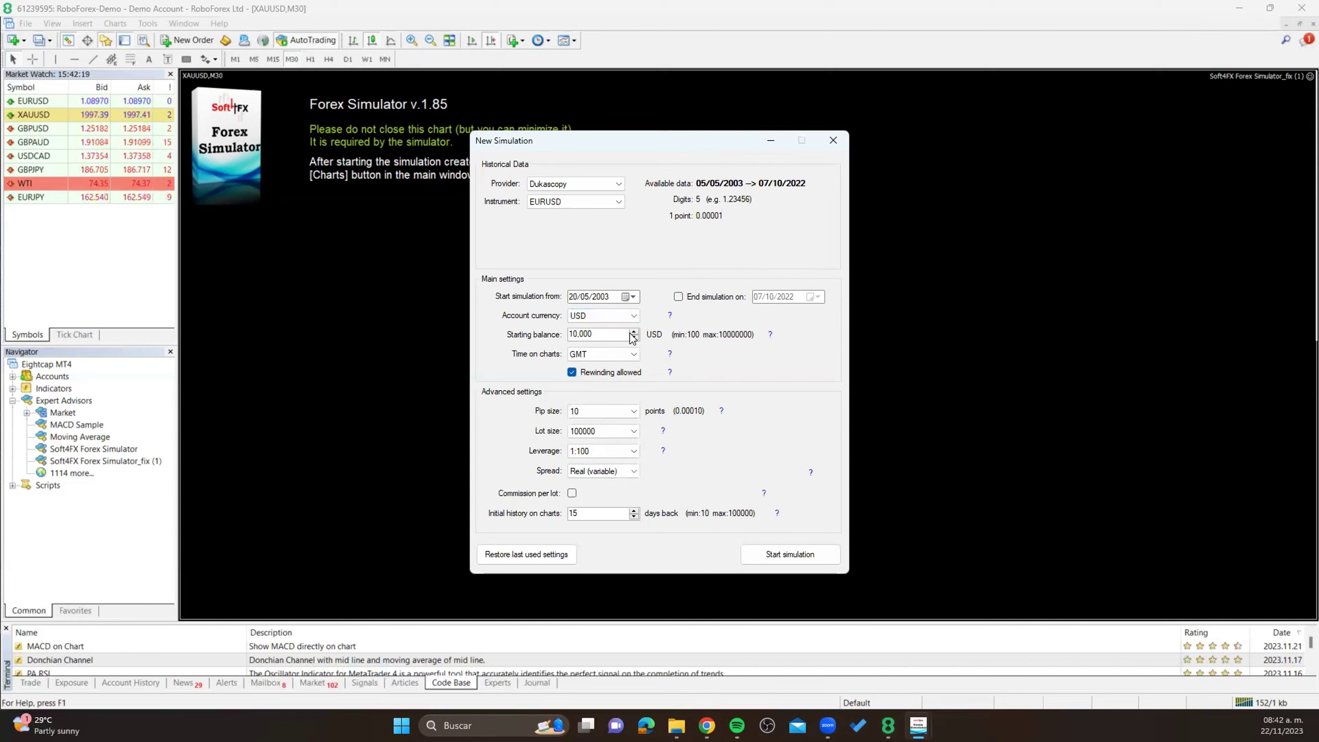
left_click(614, 357)
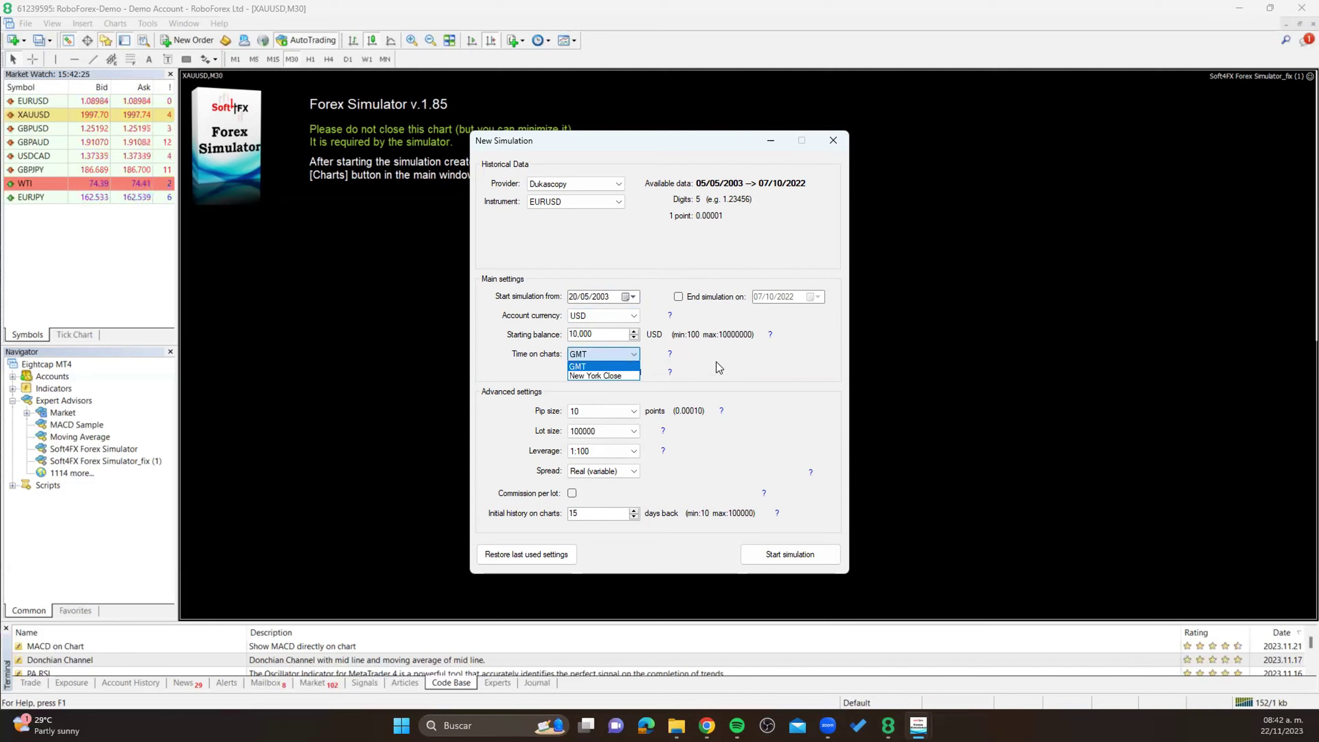
left_click(647, 359)
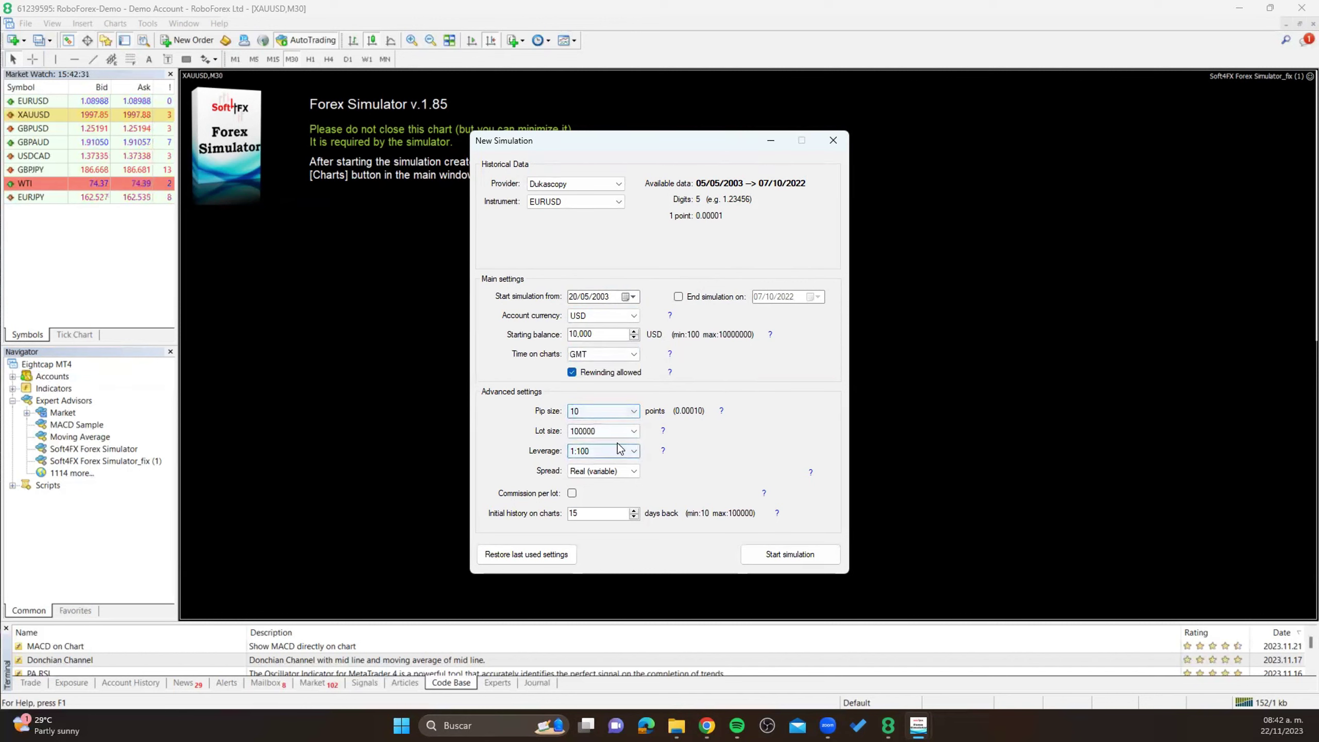
- Try a fixed spread and a commission per lot, restoring the real variable spread and no commission
left_click(629, 474)
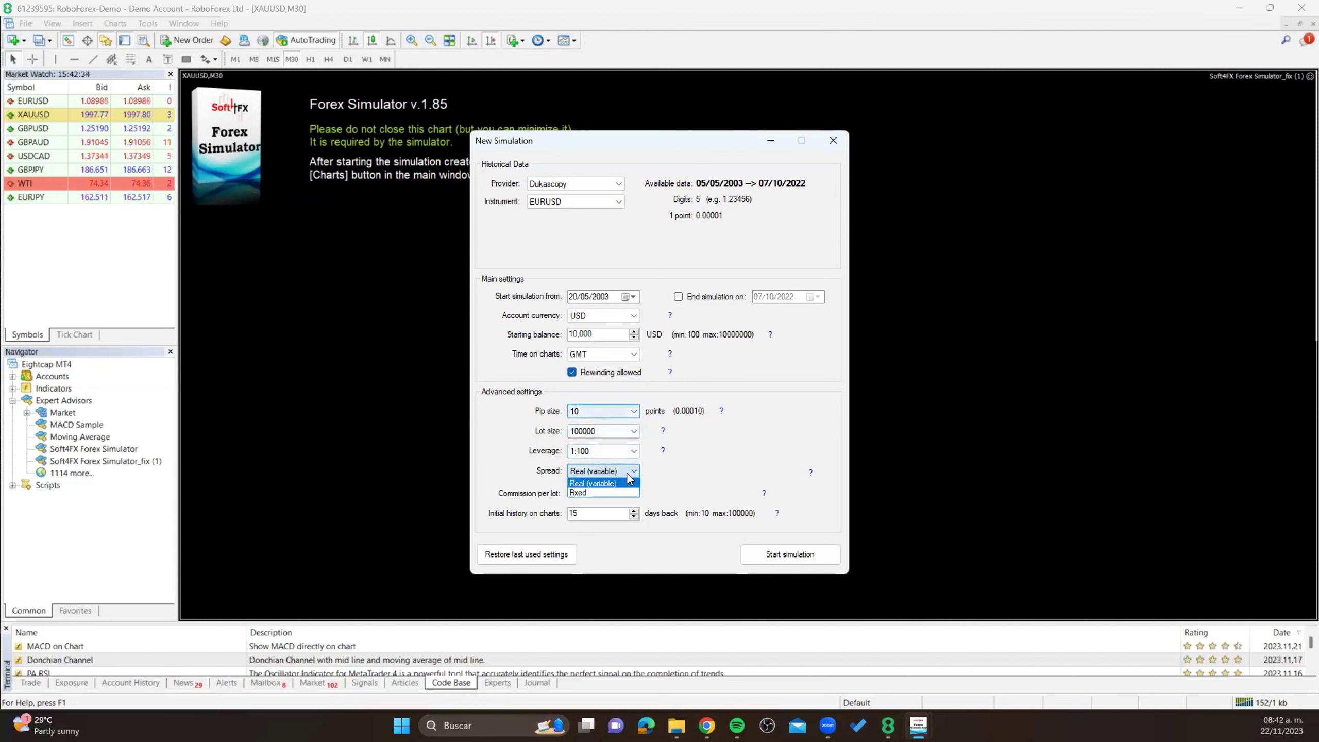
left_click(599, 492)
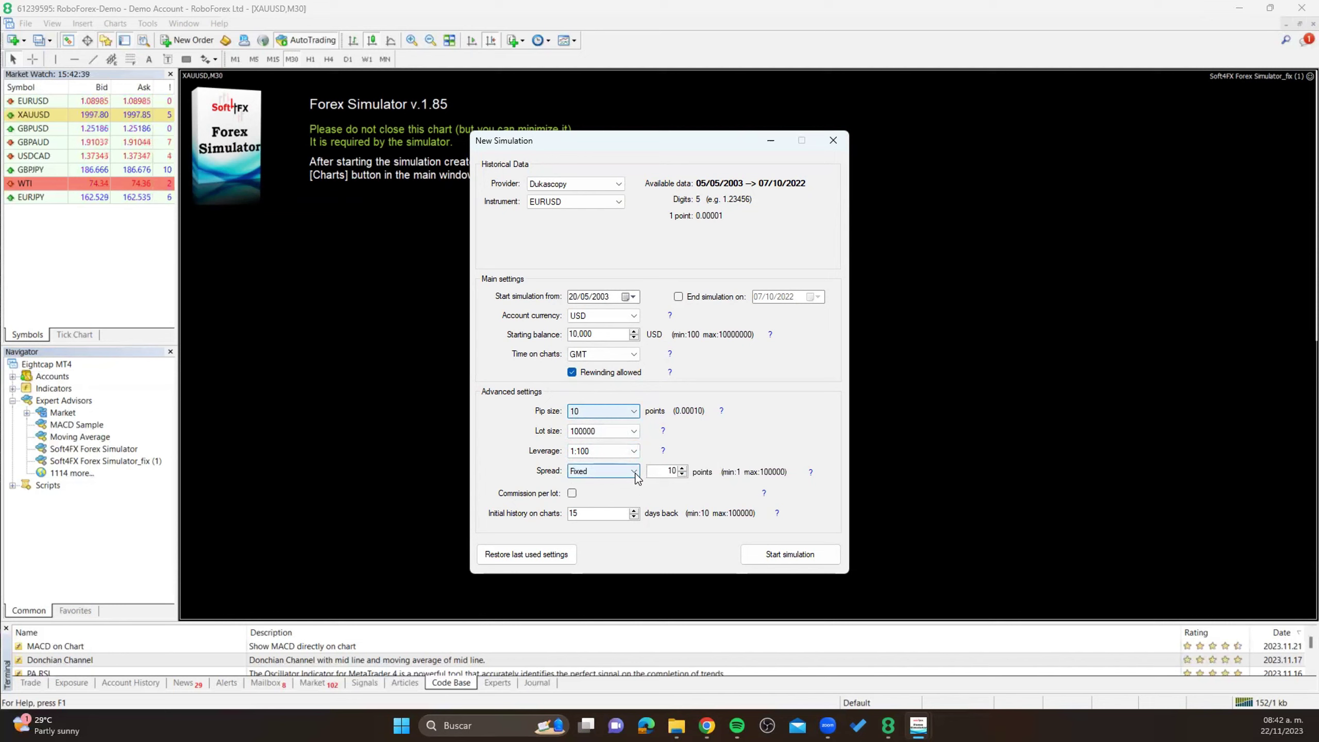
left_click(635, 473)
left_click(608, 488)
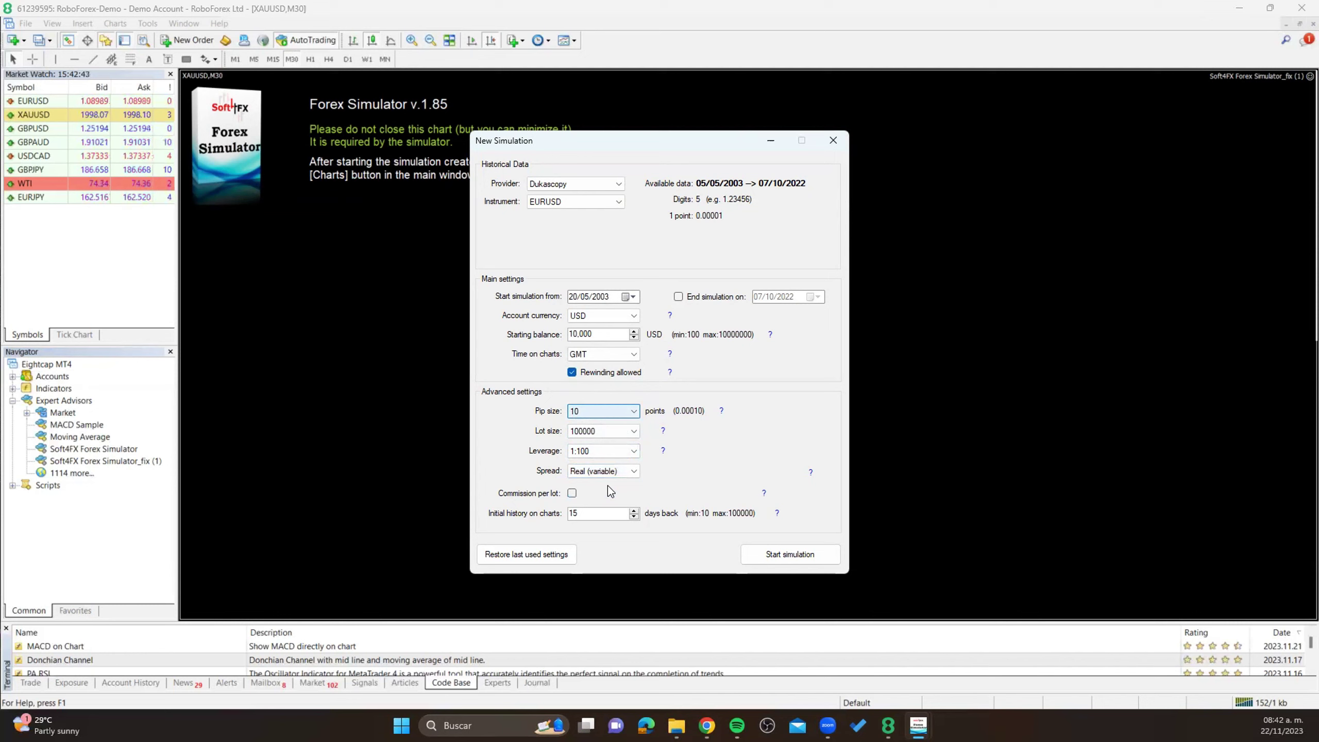
left_click(572, 493)
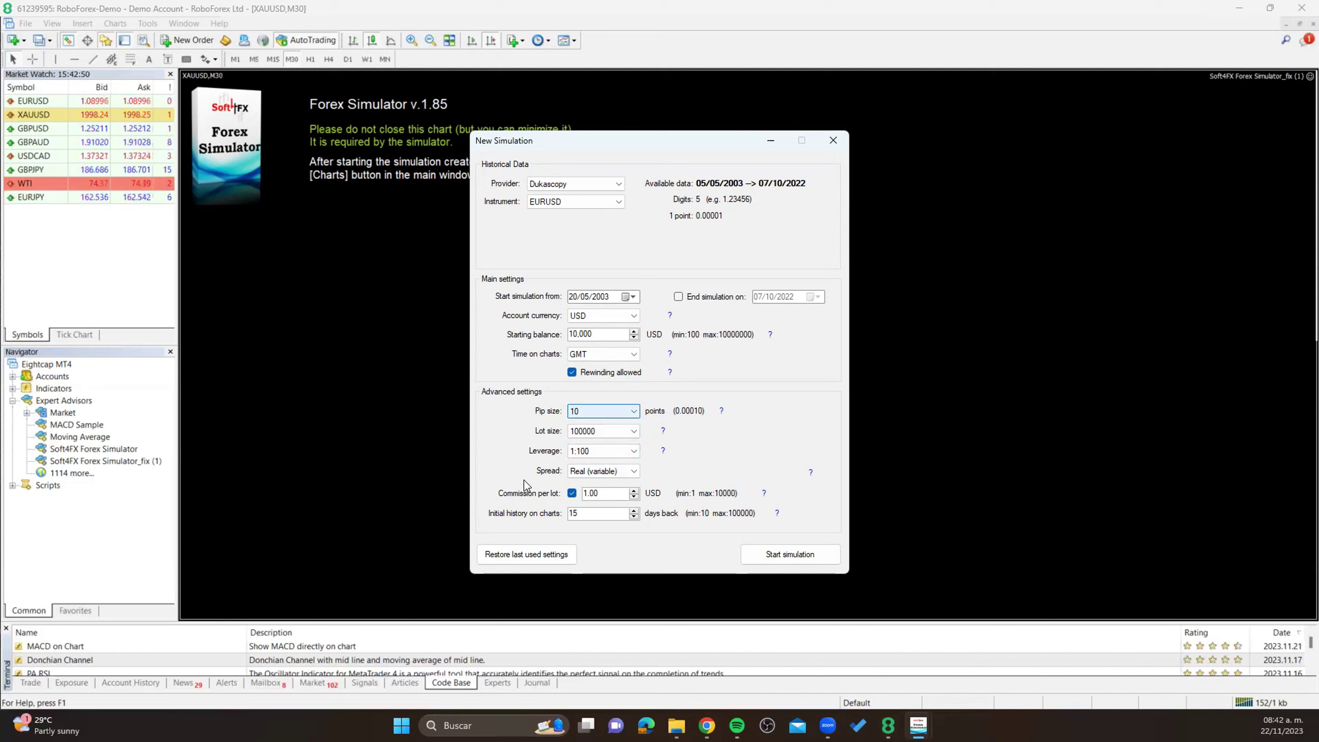
left_click(572, 493)
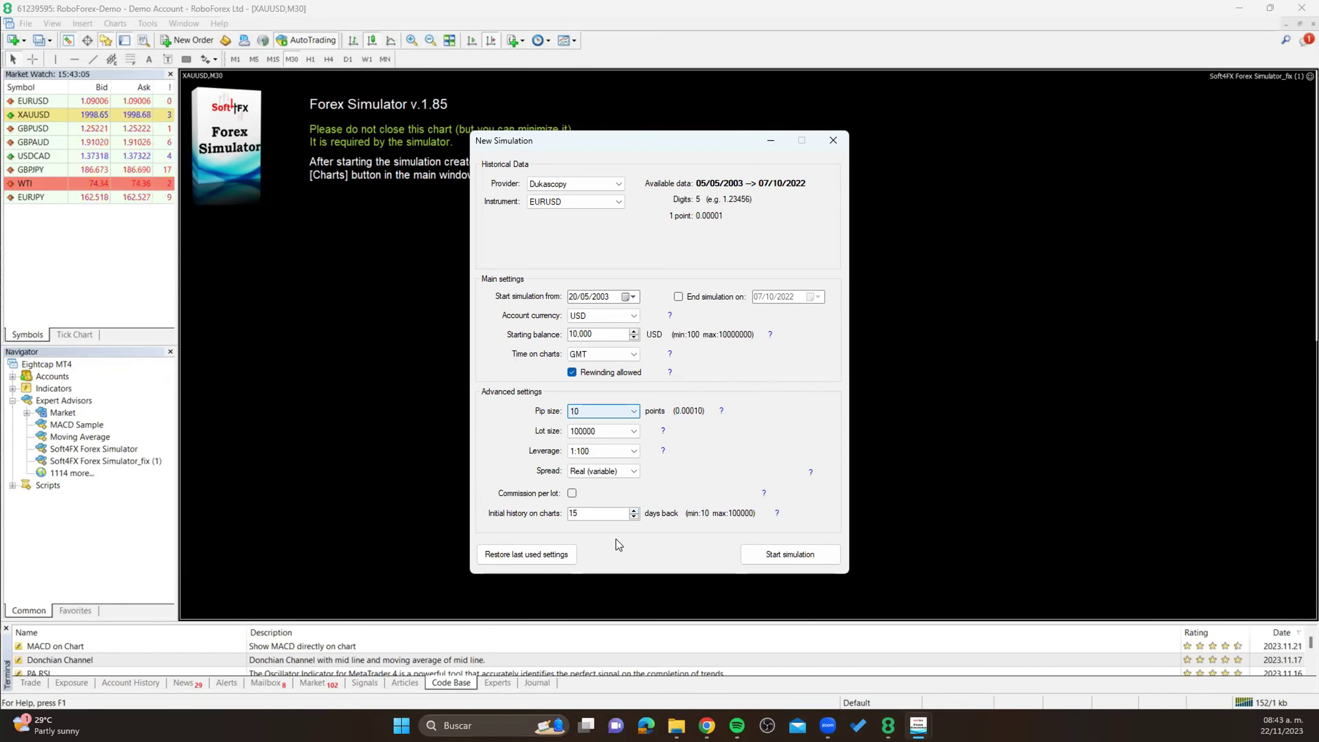
- Start the EURUSD simulation and set its position sizing to Risk %
left_click(814, 559)
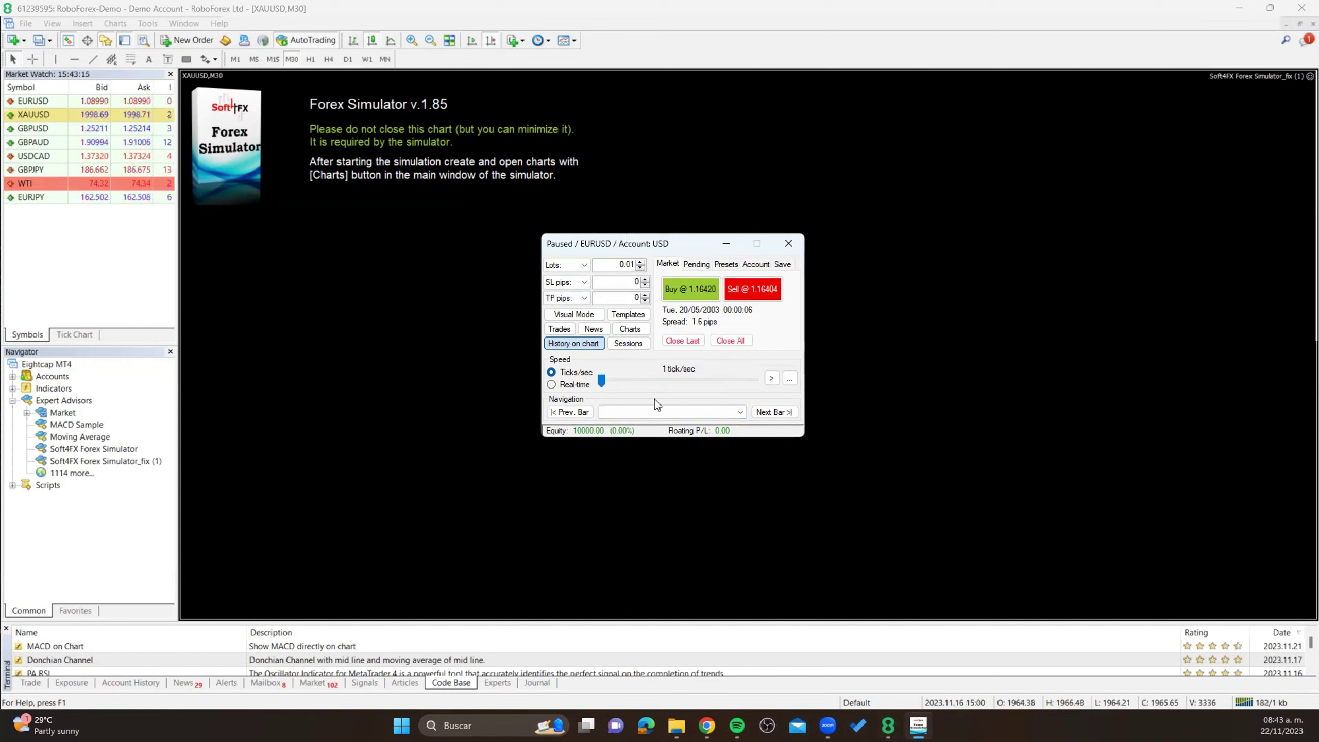
left_click(579, 264)
left_click(570, 286)
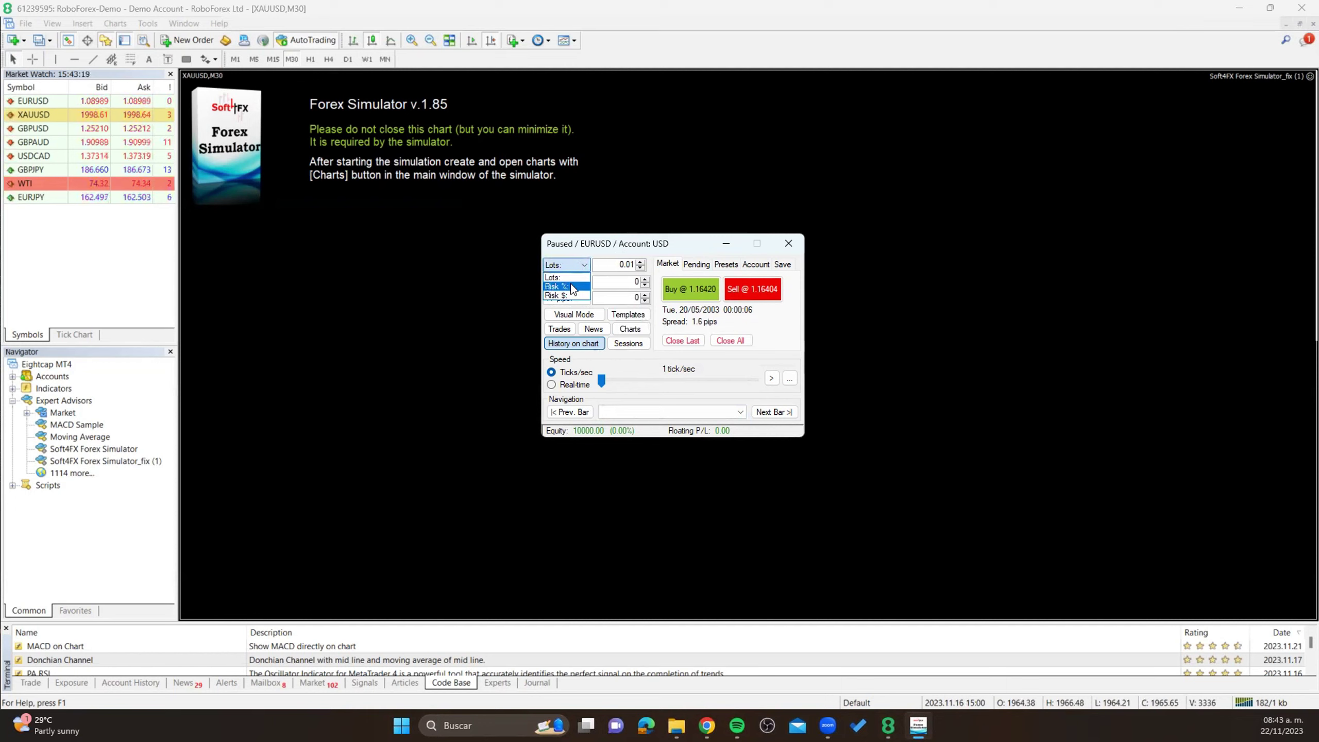
left_click(568, 290)
left_click(569, 291)
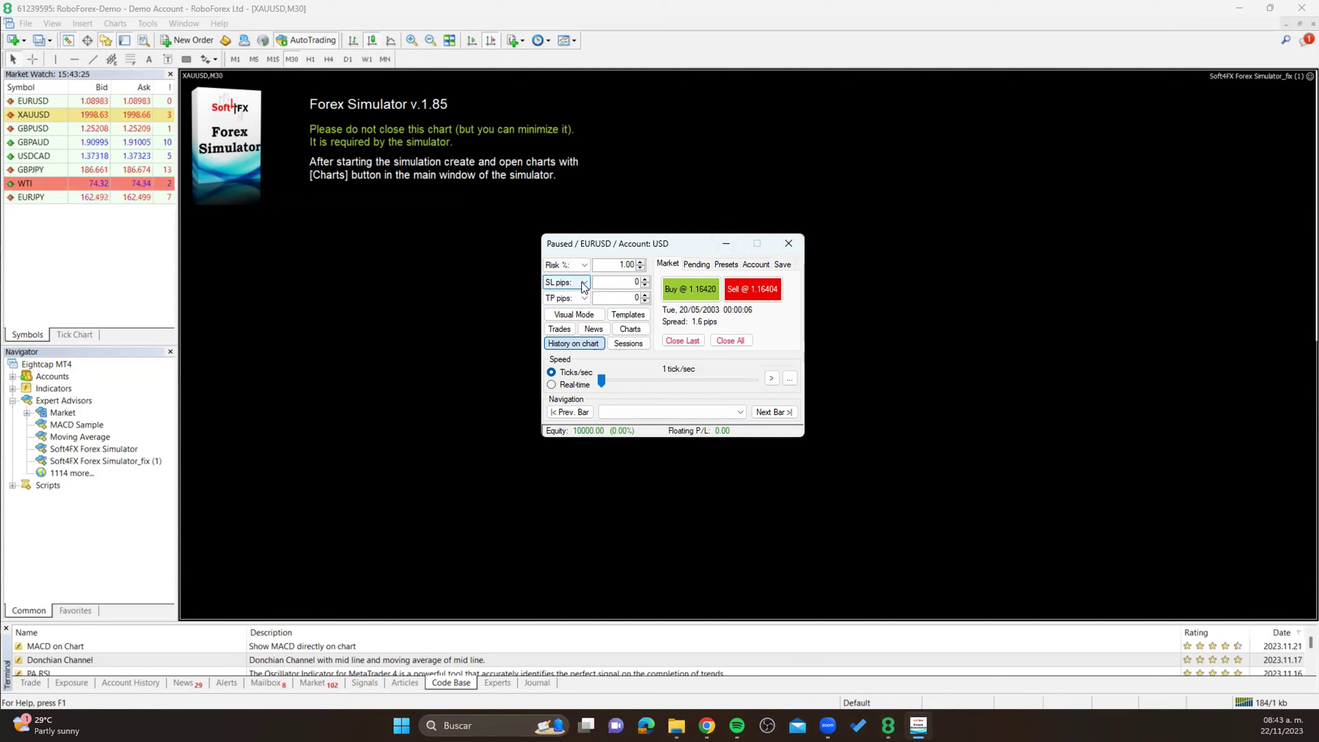
- Keep the stop loss and take profit defined in pips and enable Visual Mode for placing trades
left_click(584, 283)
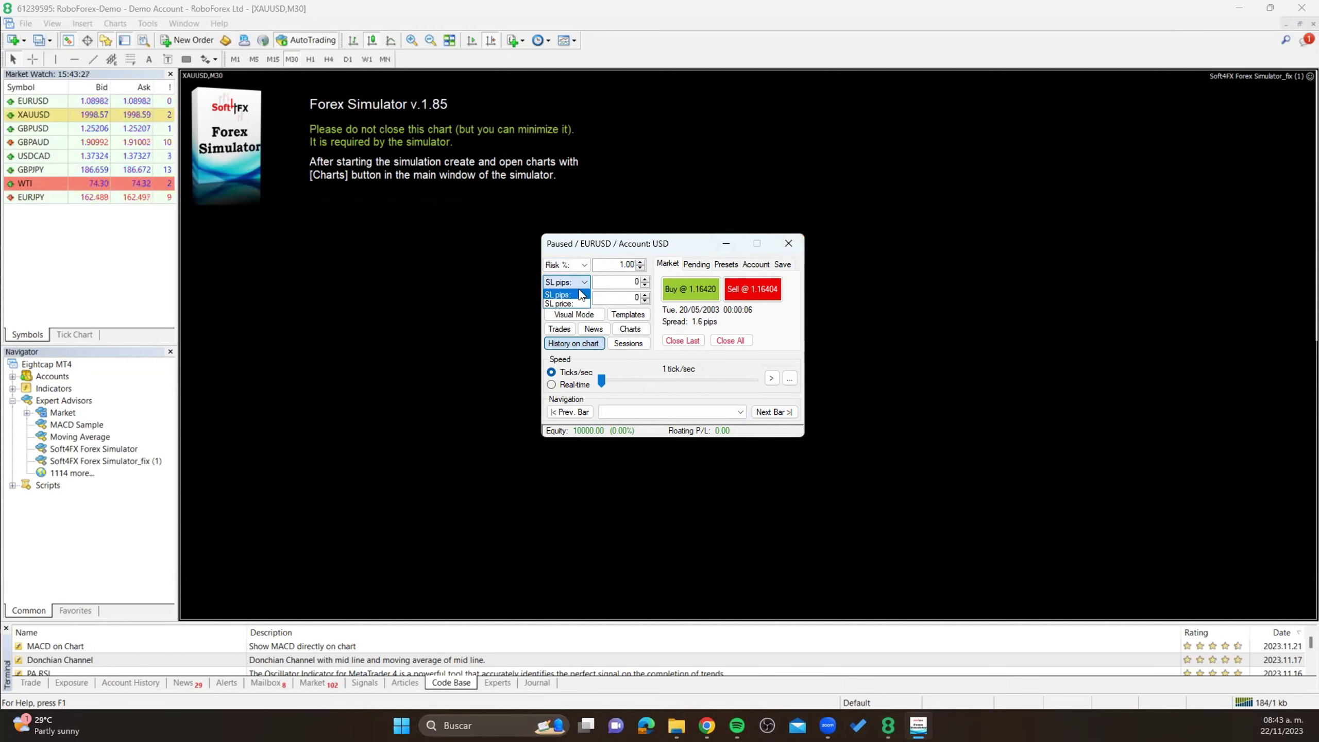
left_click(572, 294)
left_click(577, 299)
left_click(576, 308)
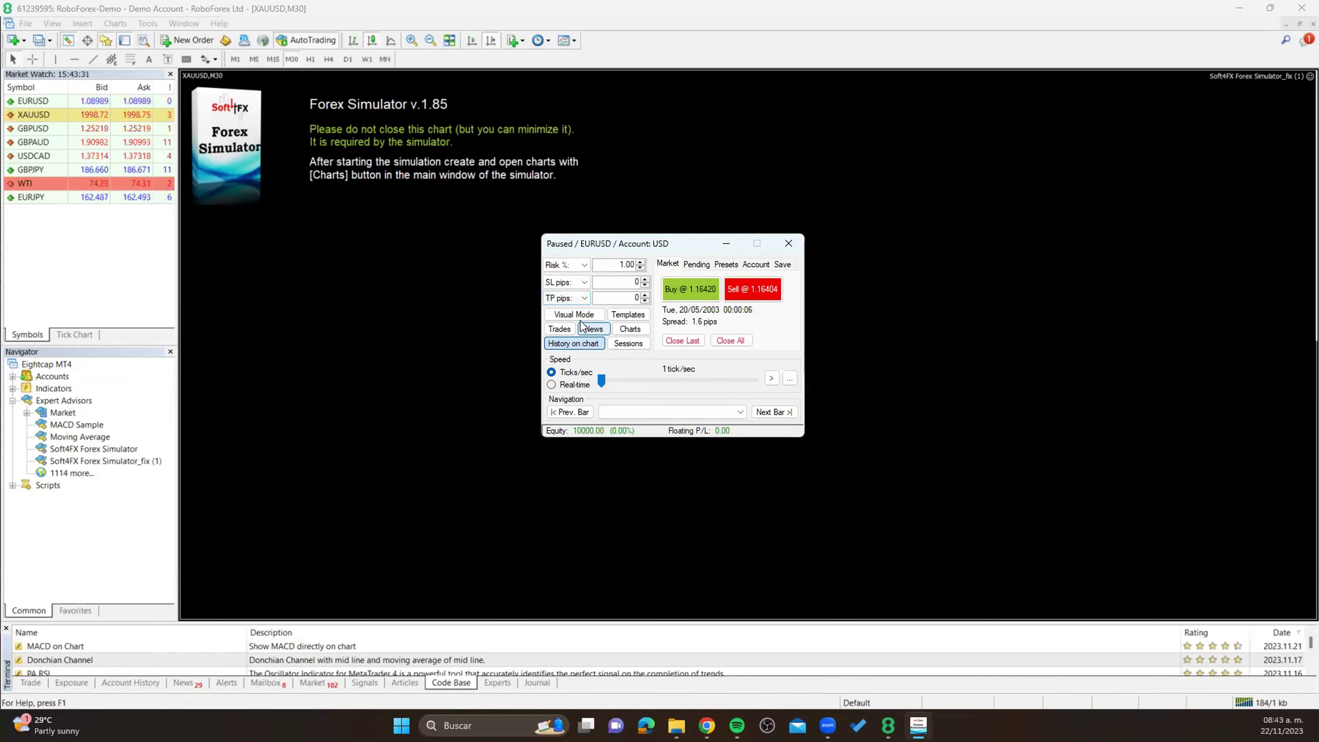
left_click(580, 316)
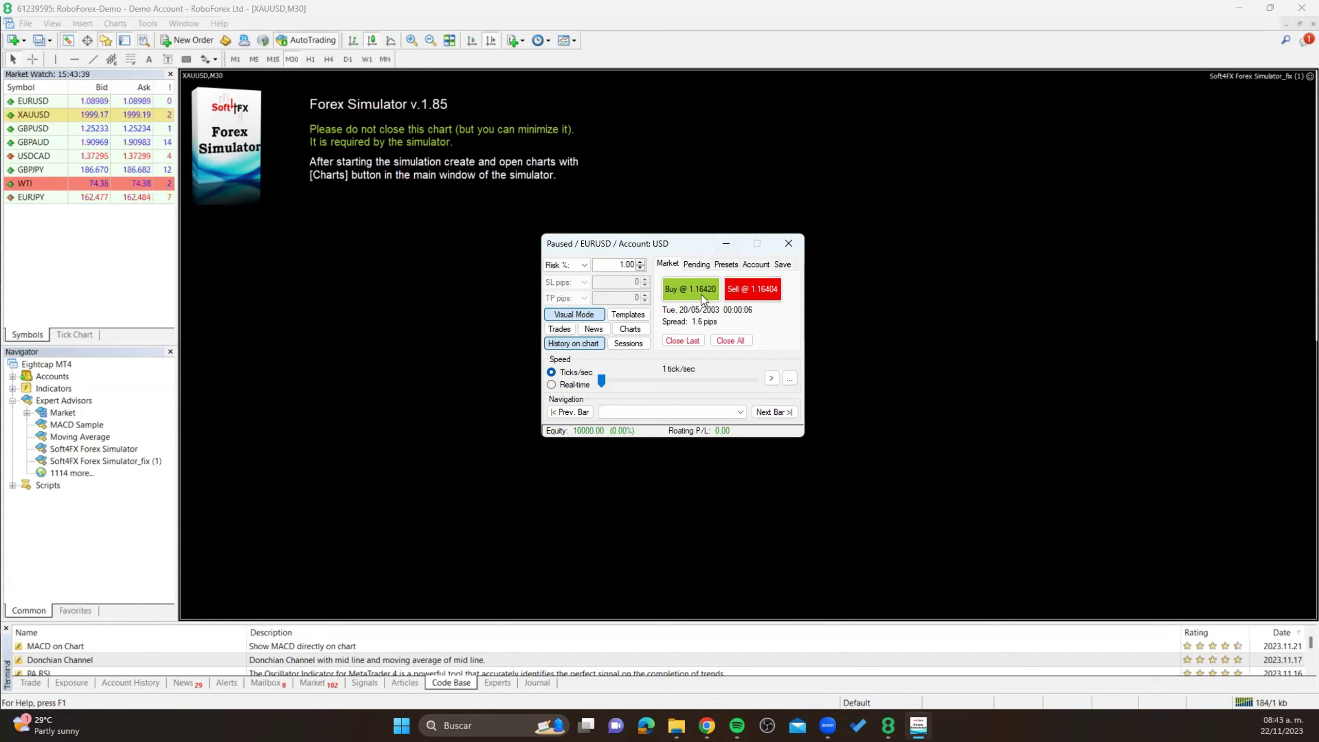
- Review the simulator's pending order, presets, account and save options, and return to the market order controls
left_click(694, 267)
left_click(726, 266)
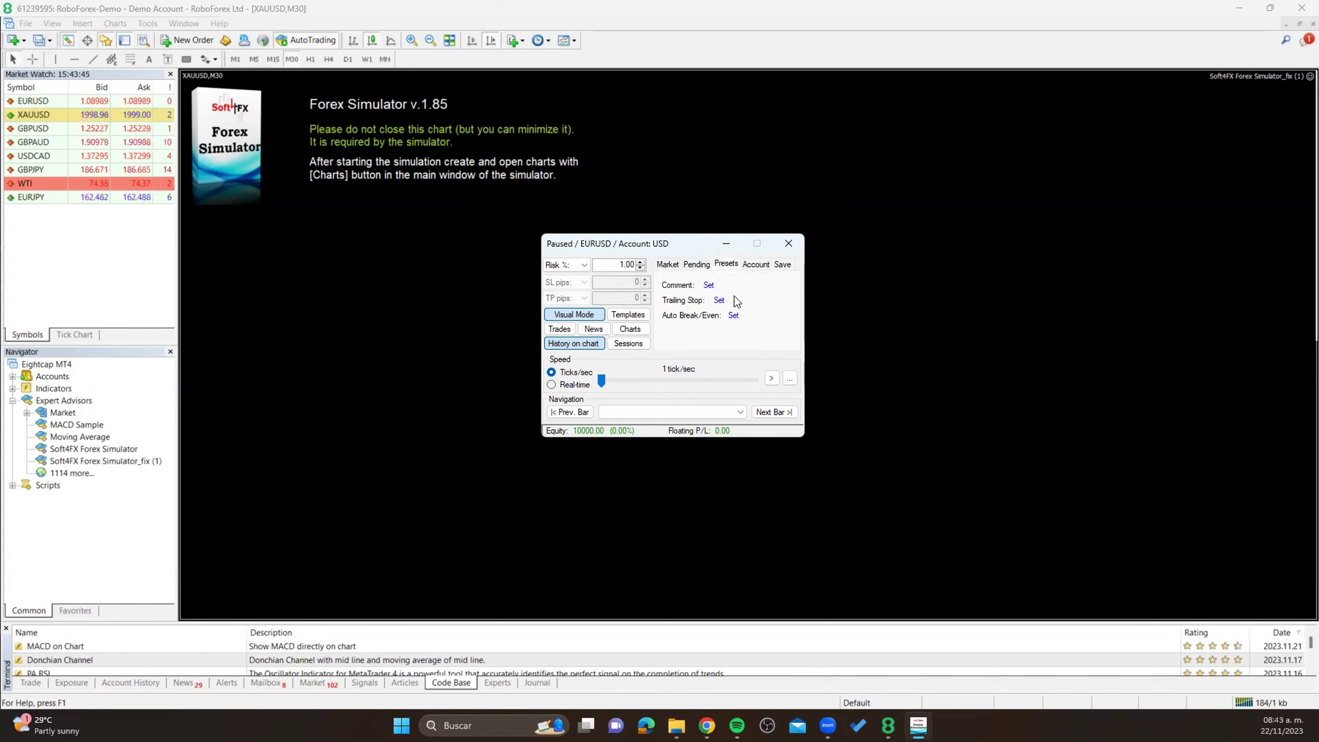
left_click(767, 267)
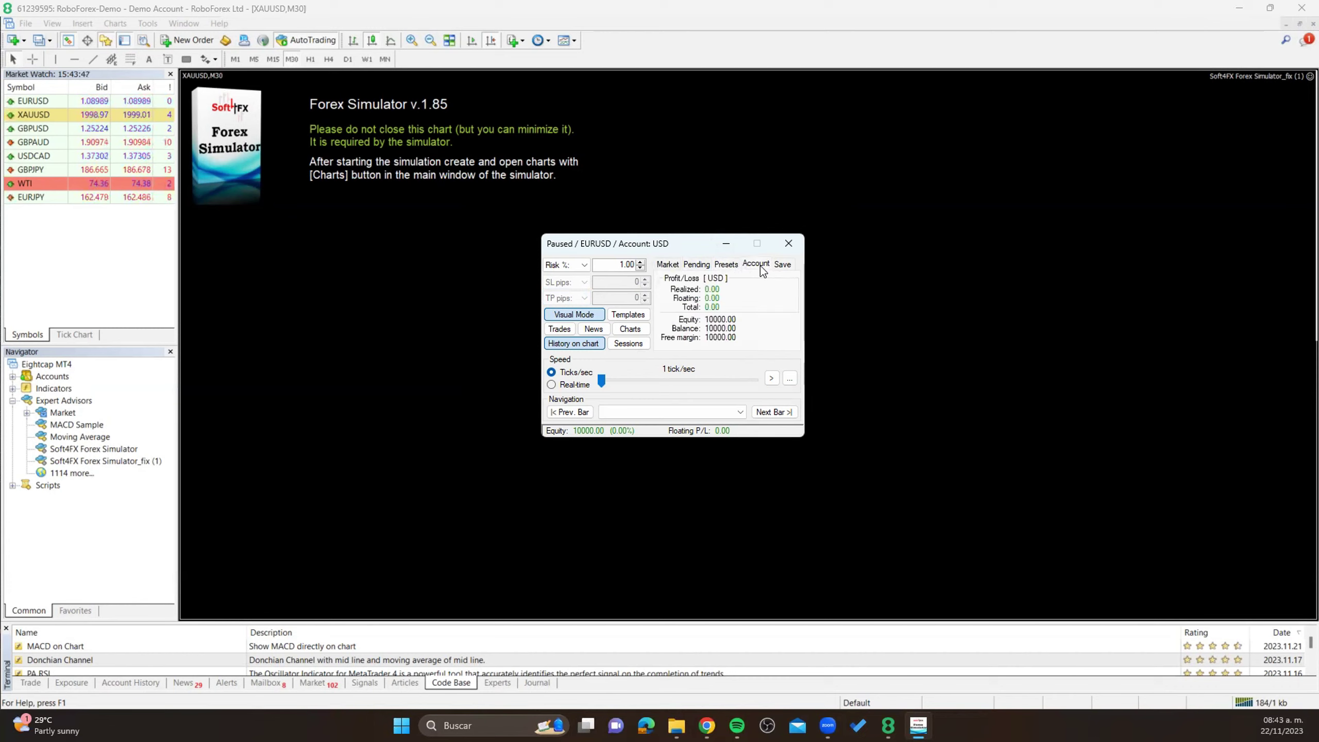
left_click(775, 263)
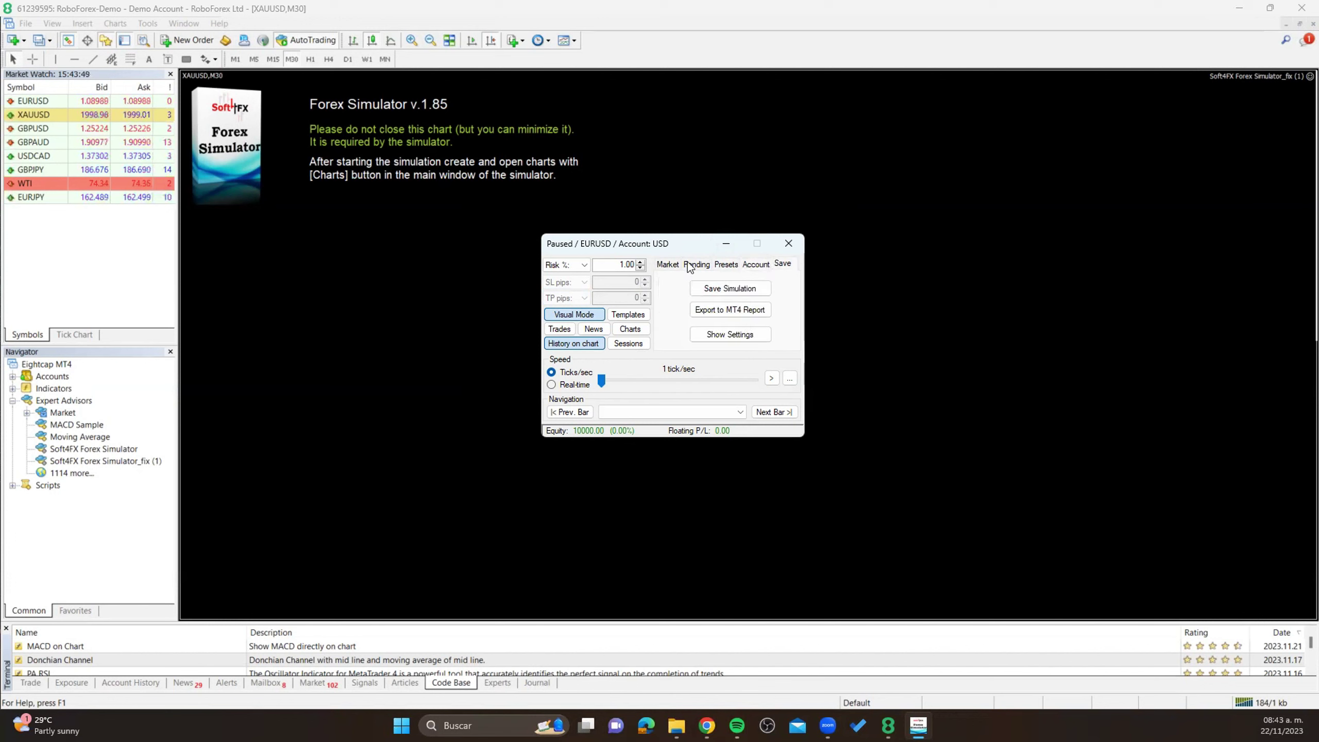
left_click(669, 265)
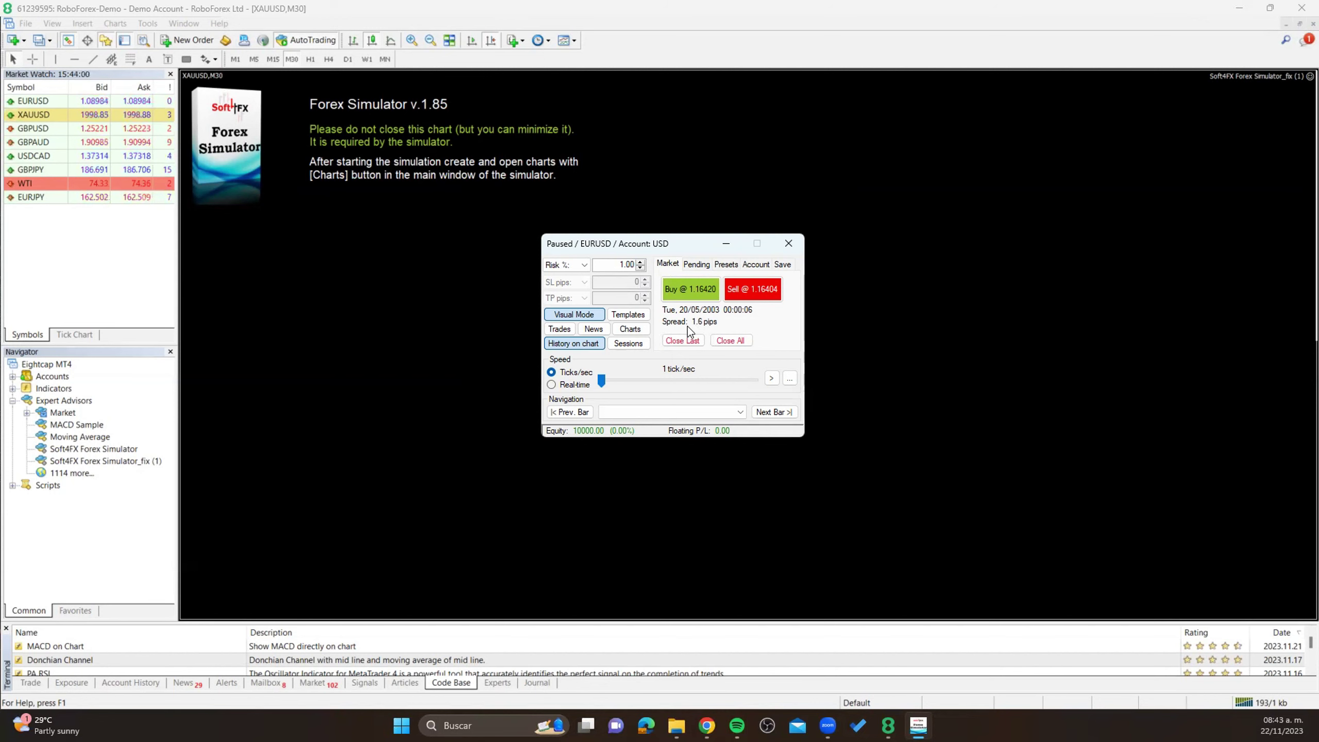
- Display the trading sessions timeline, and review the open orders, history, closed trades, statistics and graph in the trades window
left_click(628, 344)
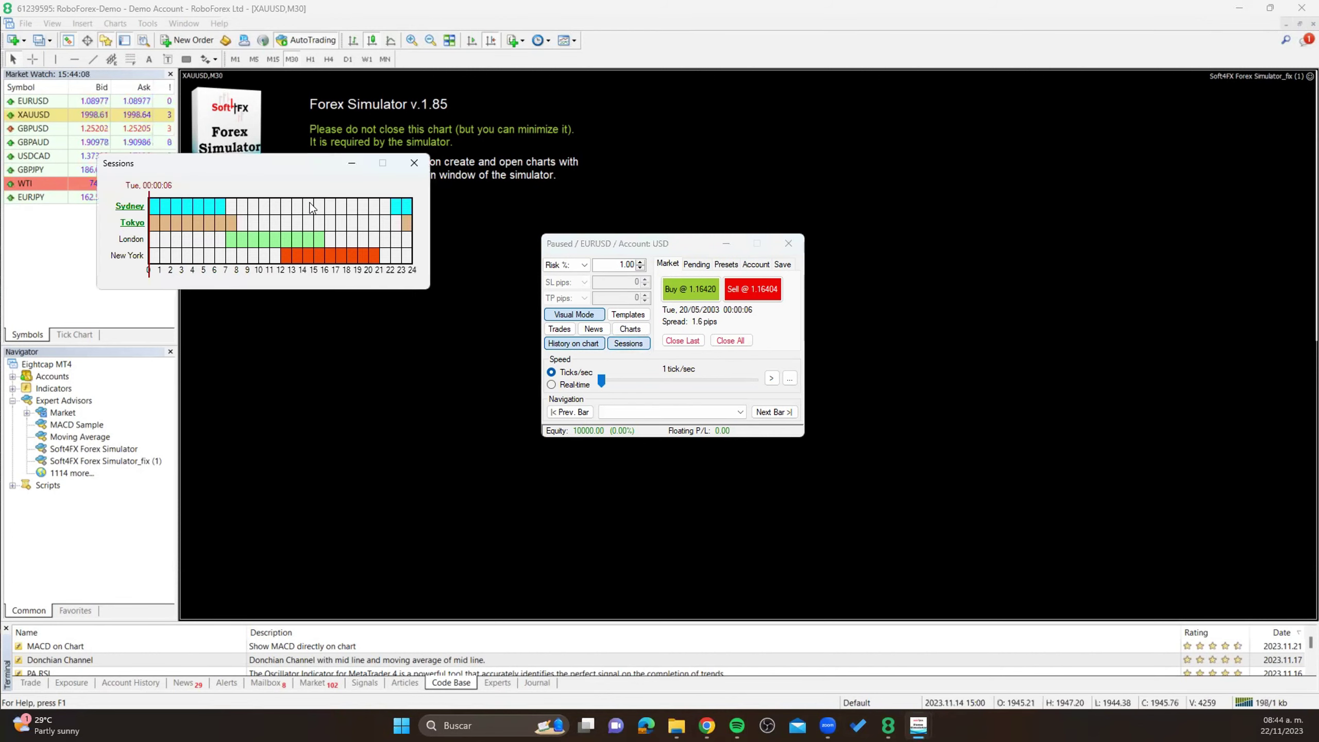
left_click(559, 329)
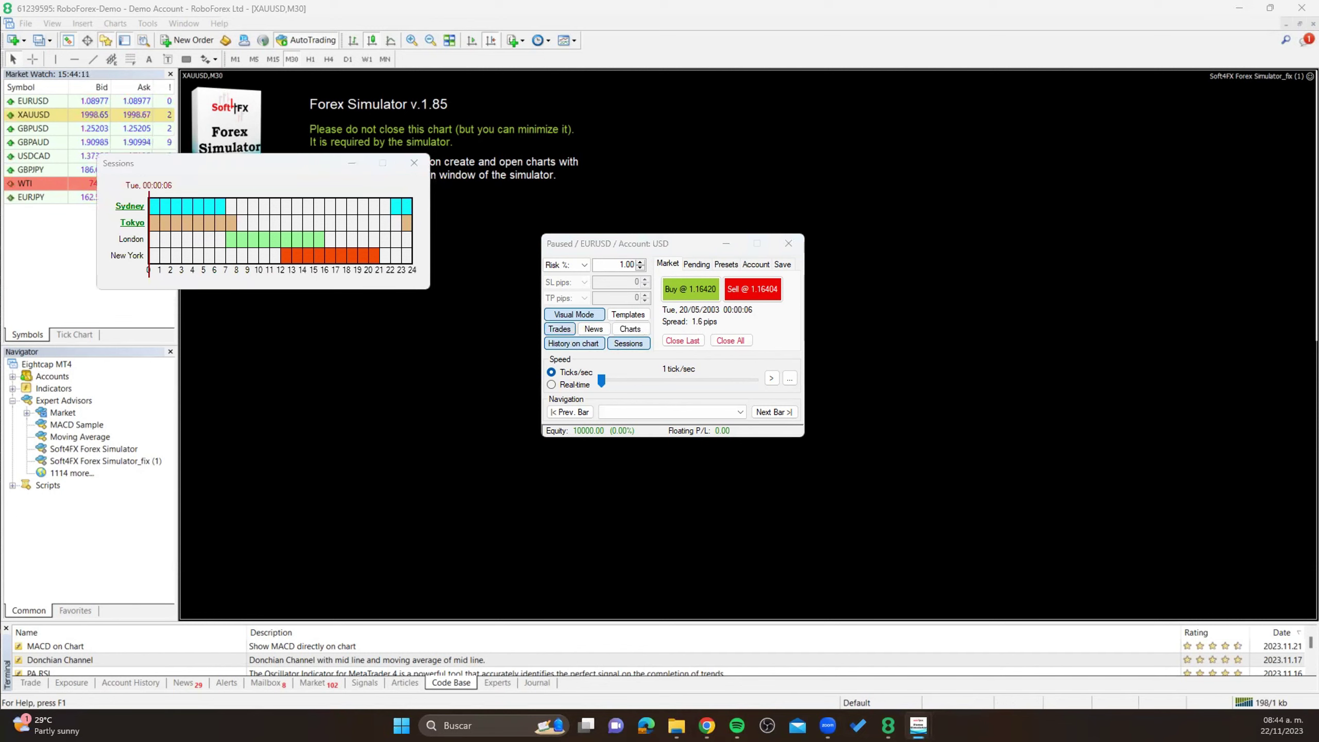
left_click(685, 135)
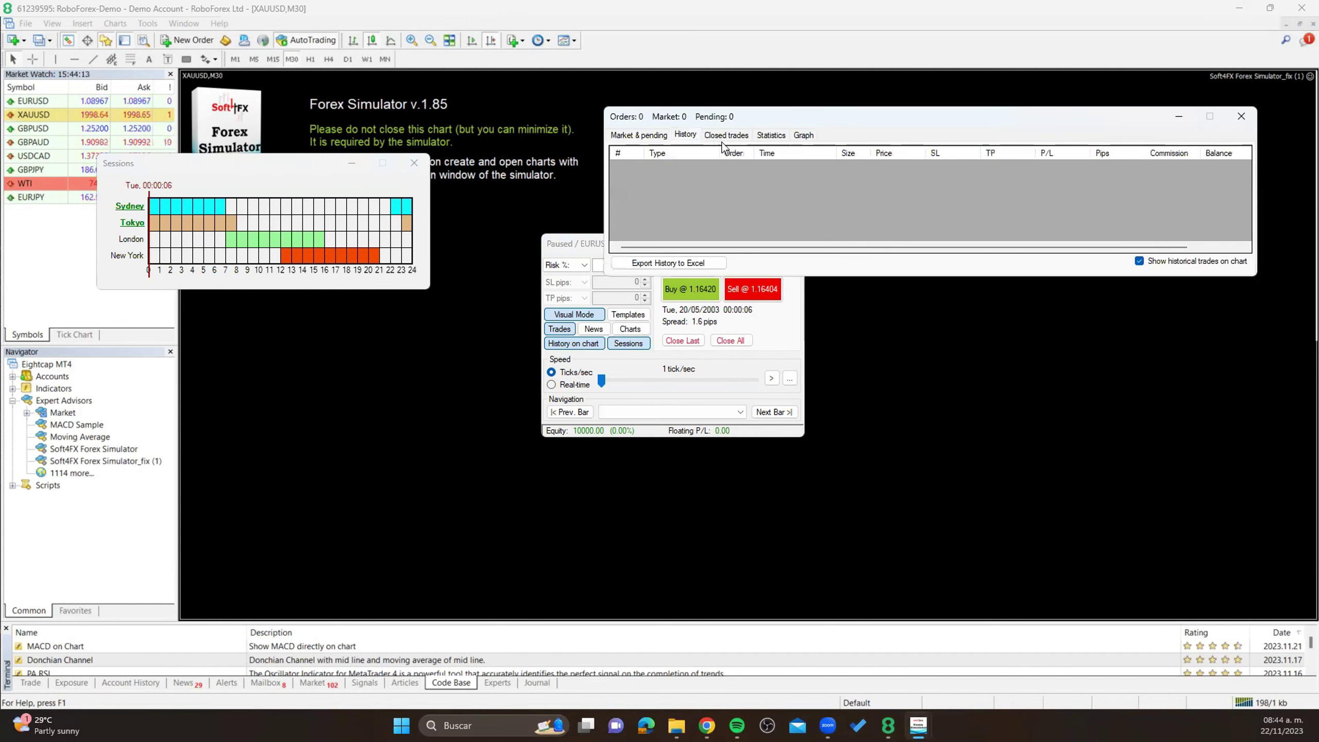
left_click(727, 135)
left_click(773, 135)
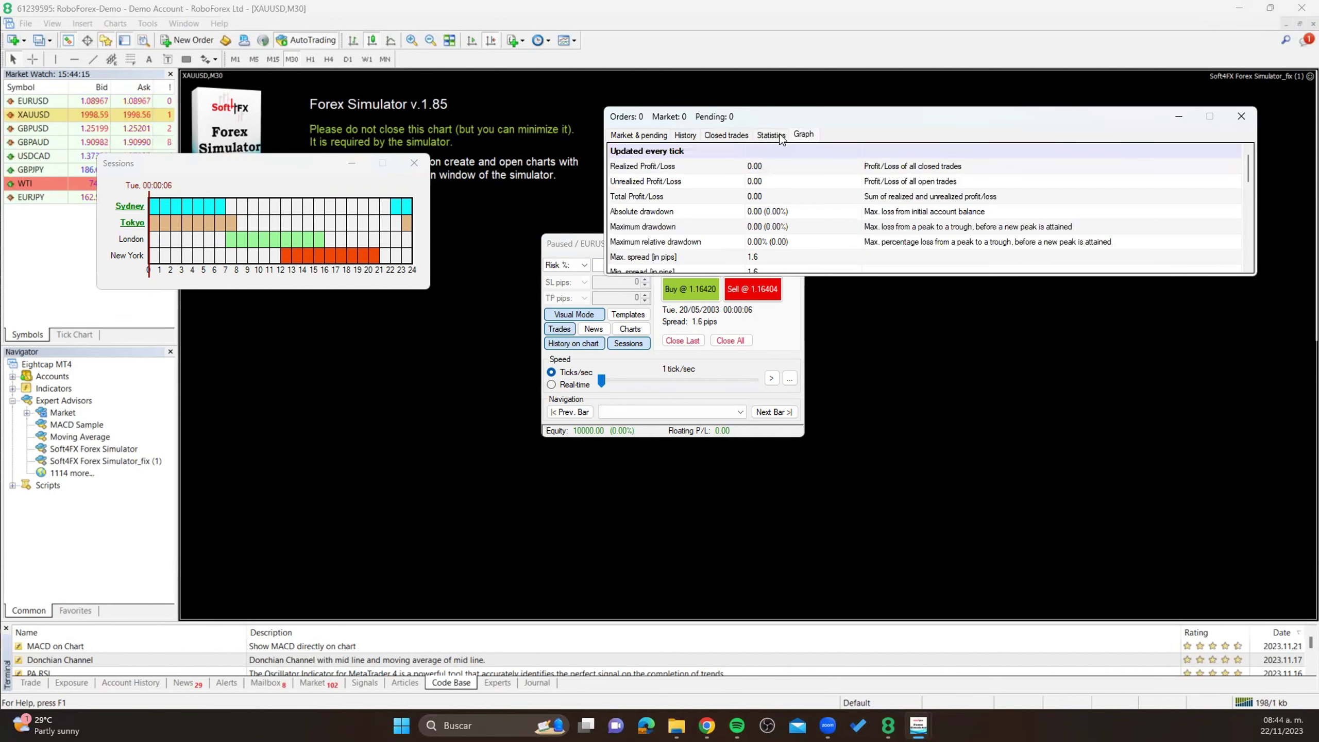
left_click(803, 135)
left_click(771, 136)
left_click(664, 136)
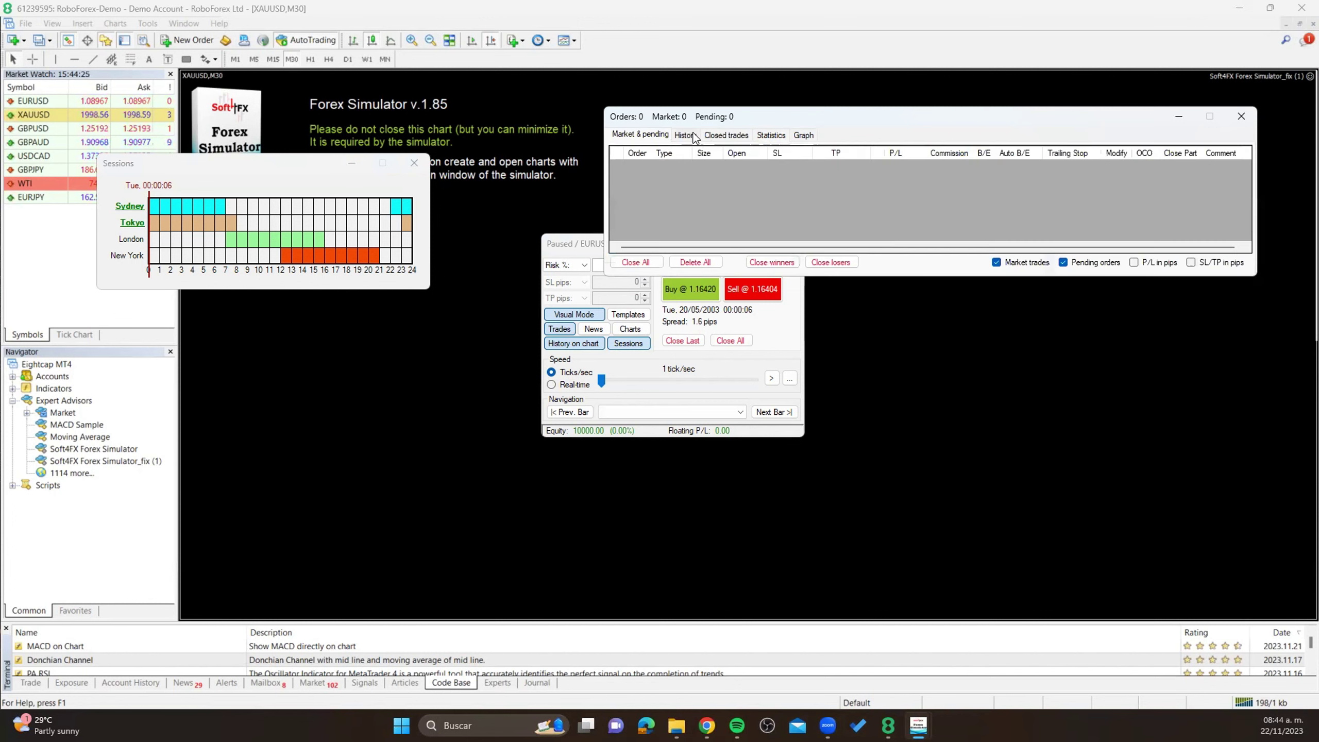
left_click(559, 329)
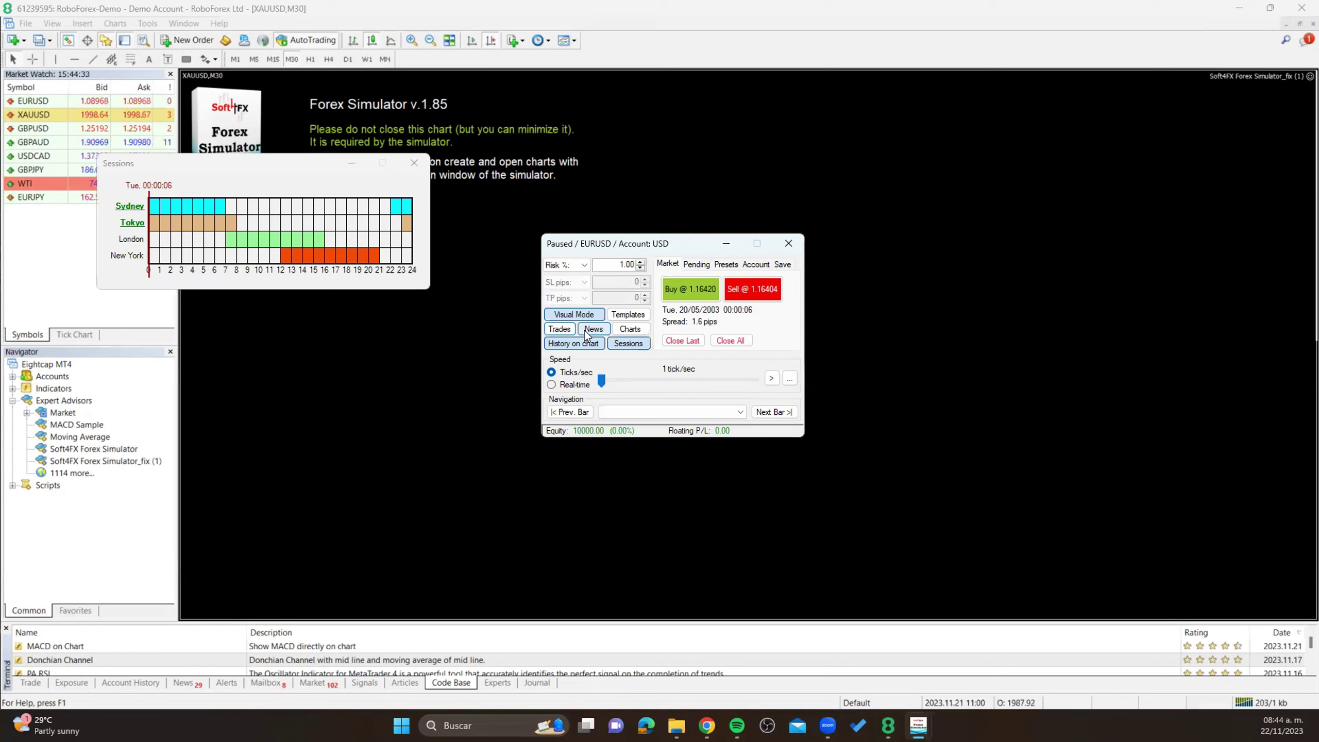
- Add a standard M5 EURUSD chart with 10000 bars to the simulation and open it
left_click(637, 327)
left_click_drag(637, 175, 702, 123)
left_click(848, 363)
left_click(780, 385)
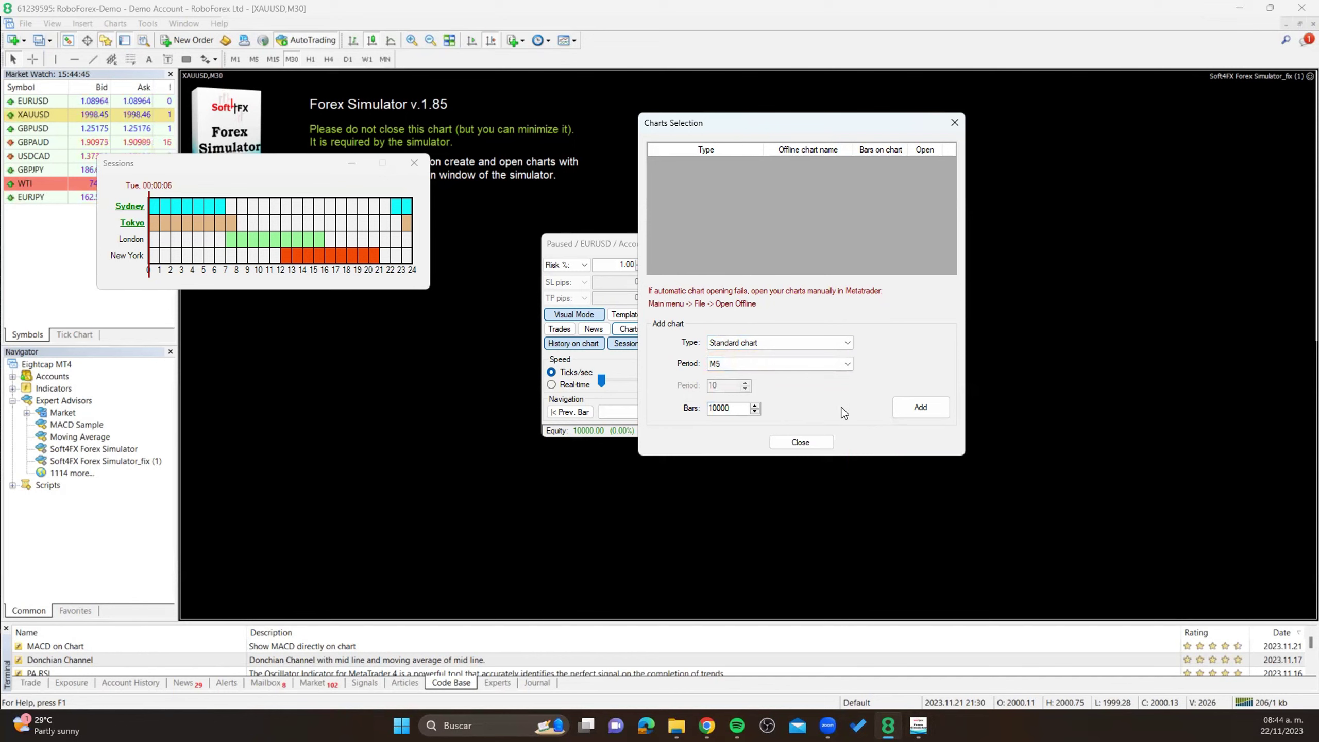
left_click(921, 410)
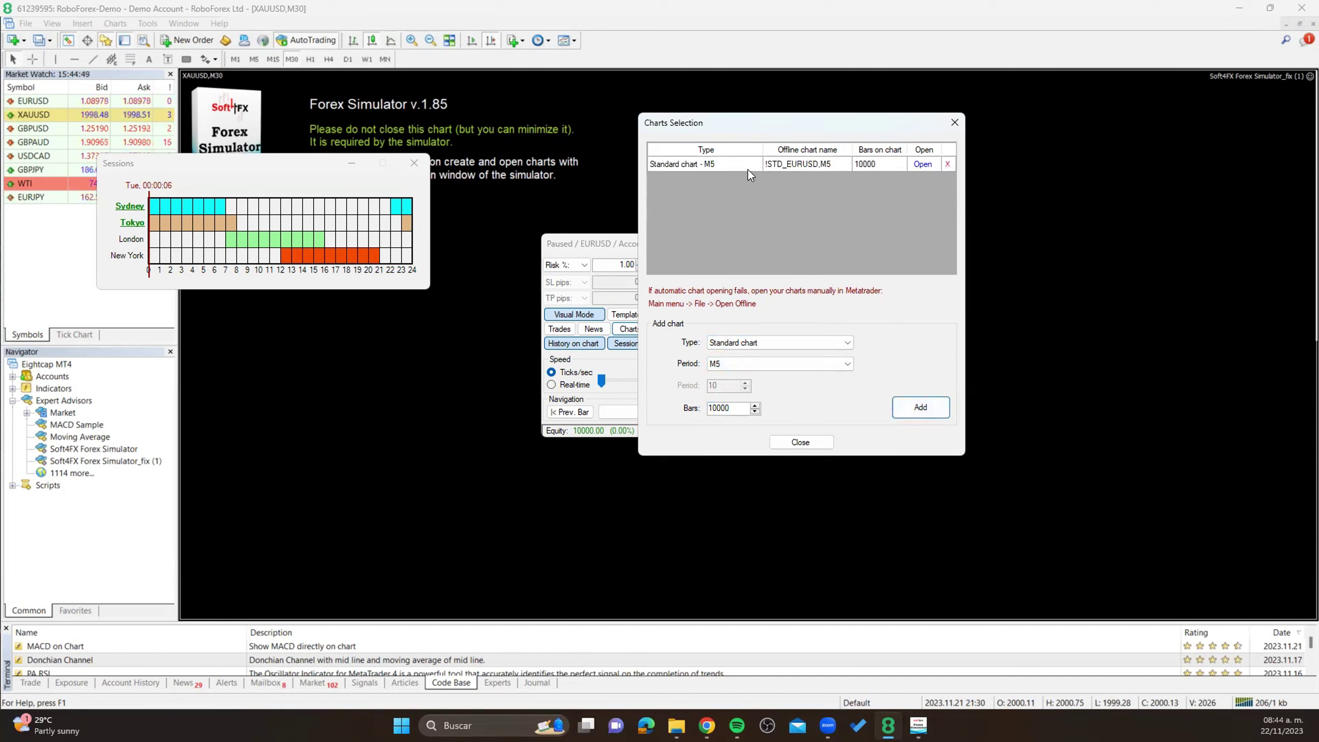
left_click(923, 164)
- Apply the Default template to the EURUSD M5 chart
right_click(904, 116)
mouse_move(987, 176)
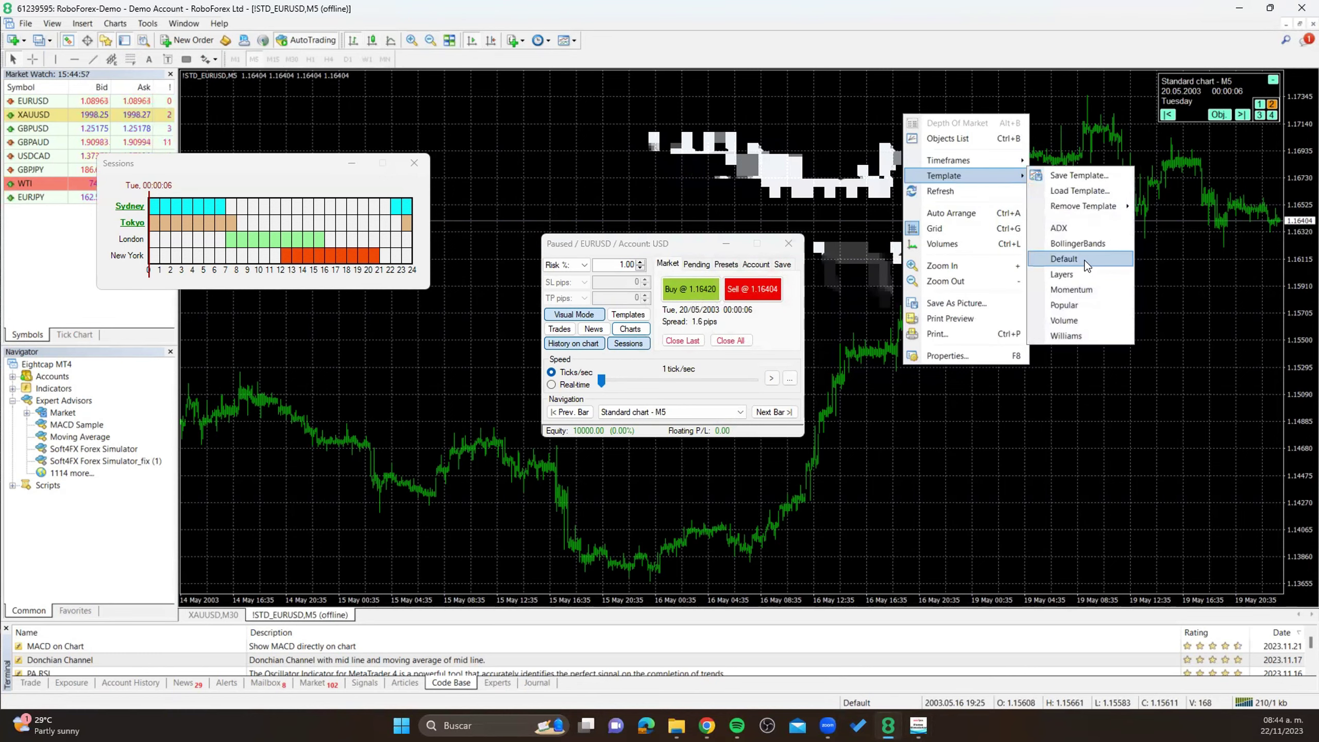
left_click(1087, 263)
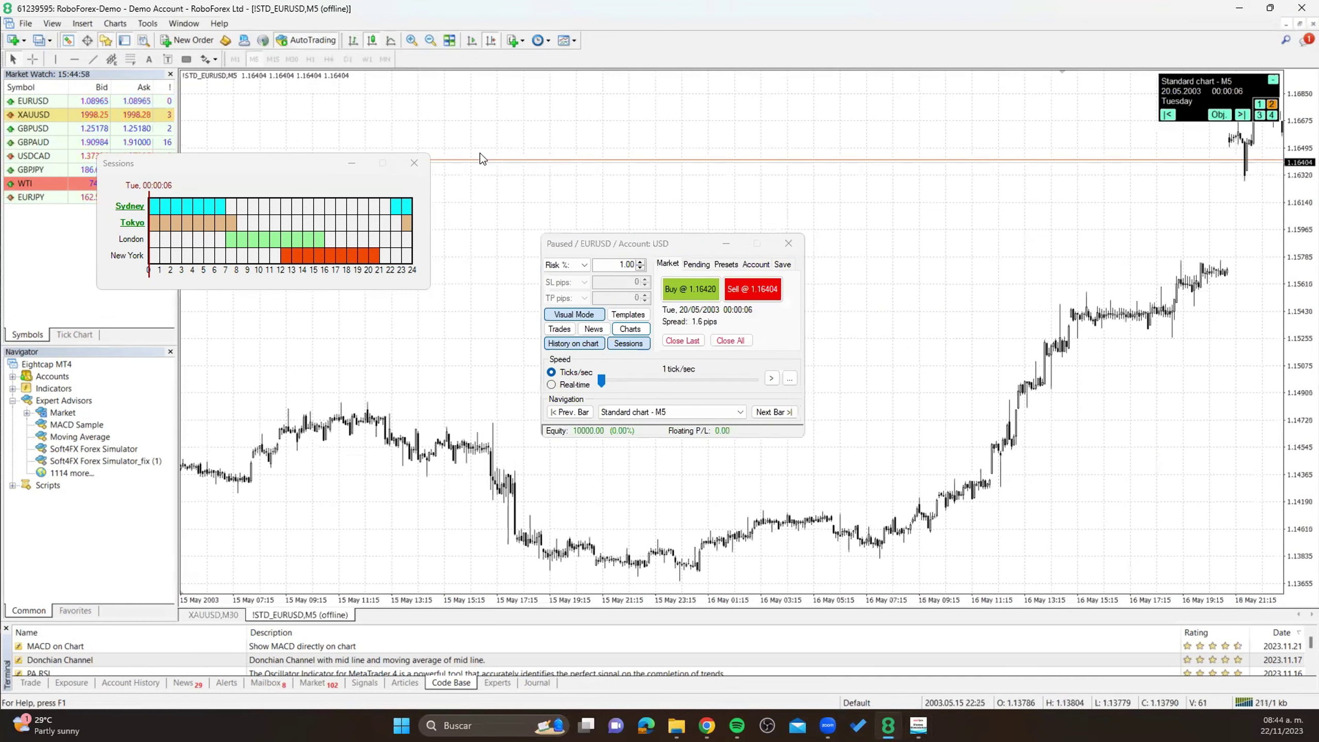
left_click(490, 40)
left_click(490, 40)
- Run the simulation briefly at 29 ticks/sec, pause it, and advance it bar by bar to 00:15
left_click_drag(602, 381, 634, 381)
left_click(772, 377)
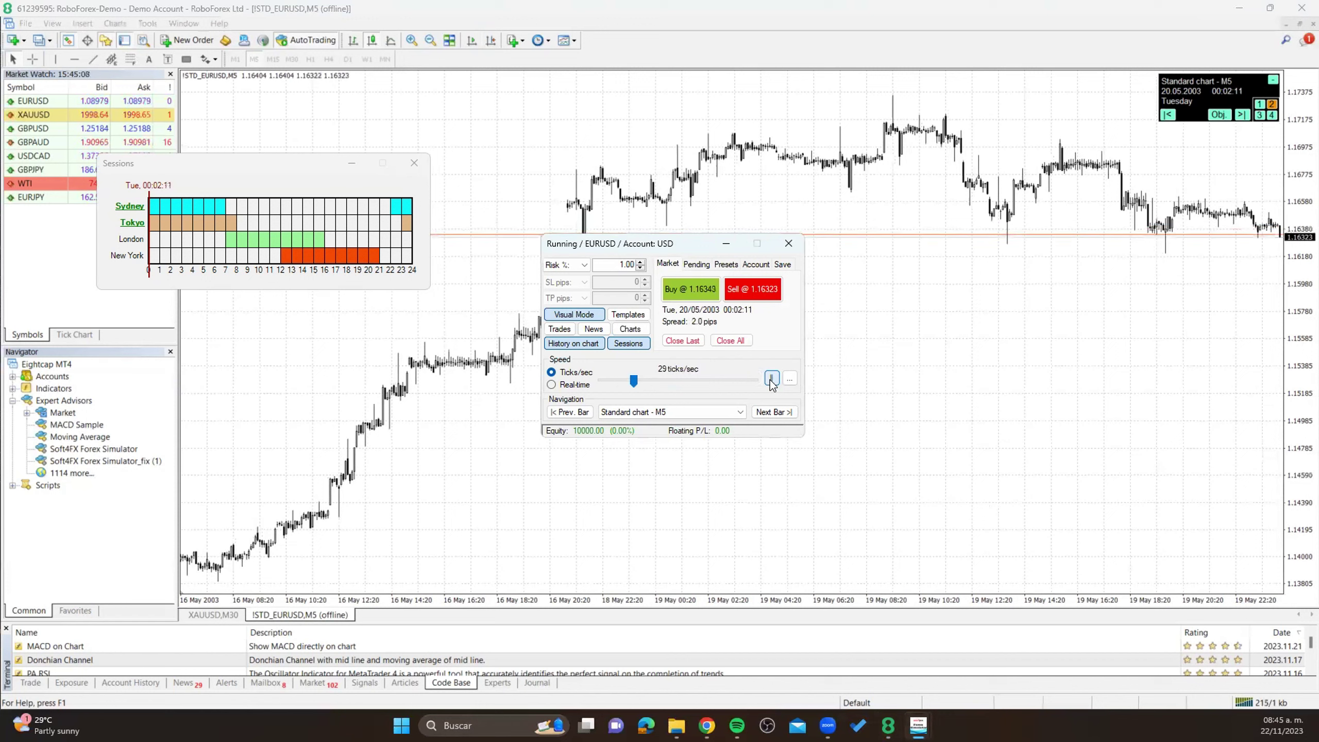
left_click(771, 378)
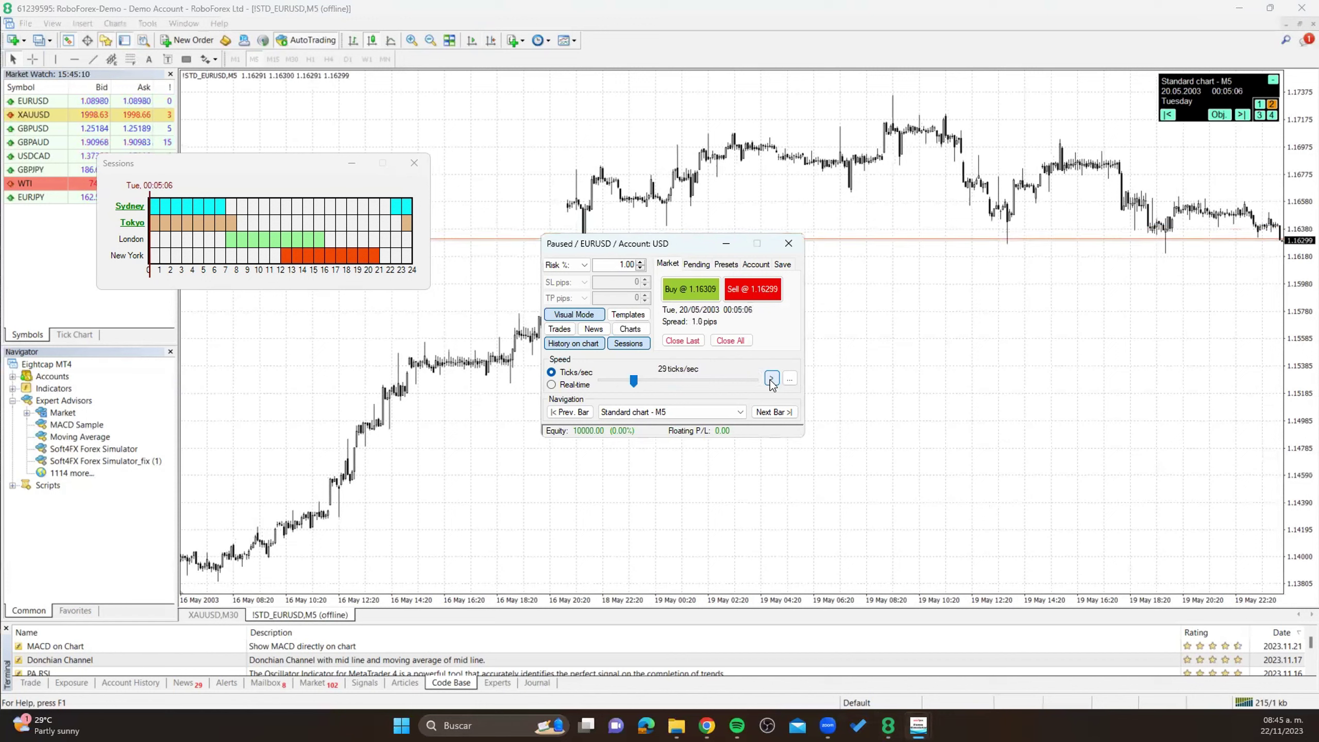
left_click(770, 411)
left_click(770, 412)
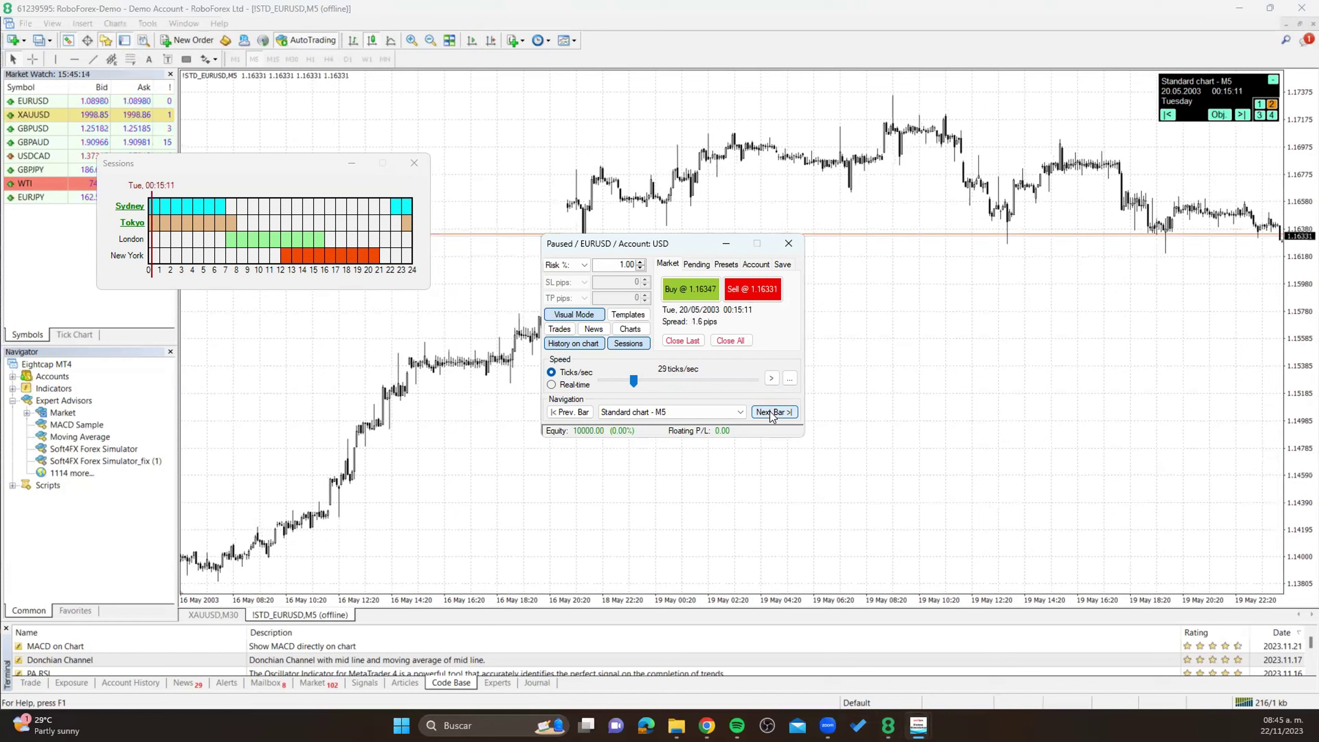
- Shift the chart's last bar away from the price scale and run the simulation at 111 ticks/sec, pausing at about 03:33
left_click(942, 283)
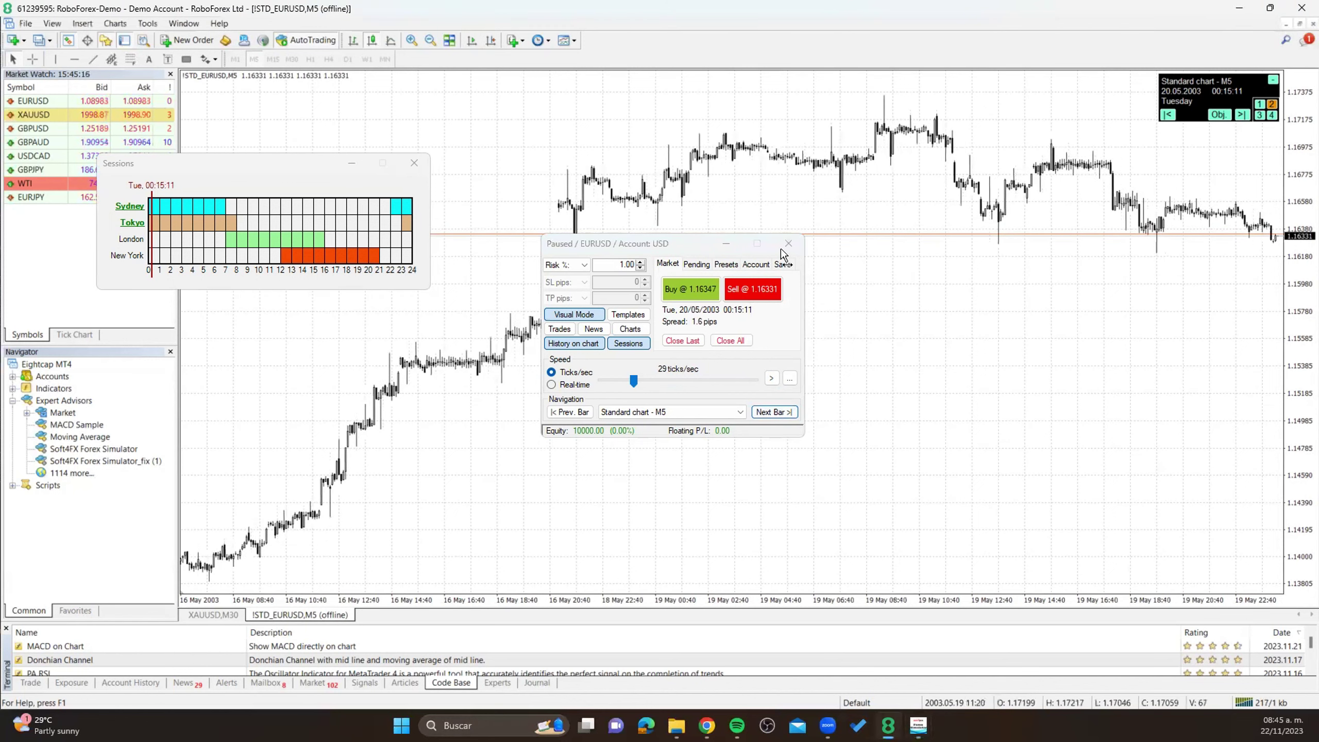
left_click(491, 41)
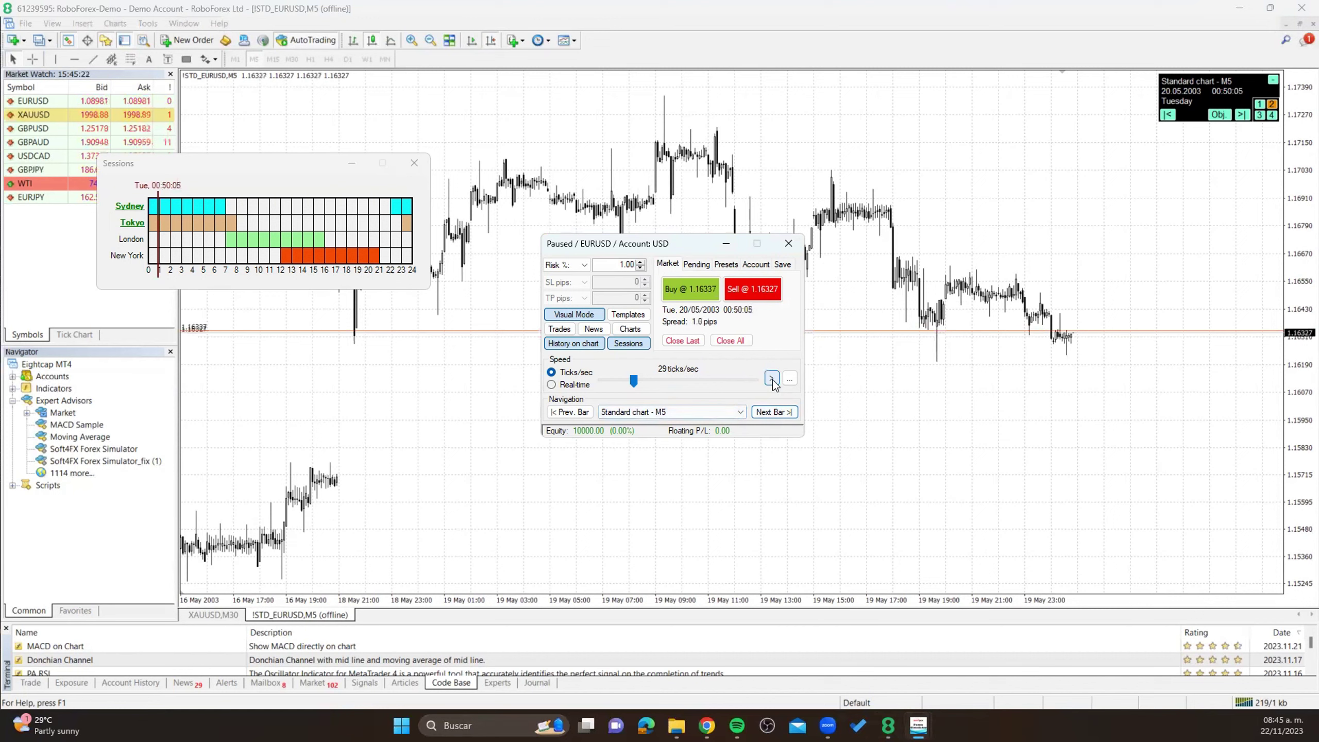
left_click(772, 378)
mouse_move(633, 381)
left_mouse_down()
mouse_move(670, 381)
mouse_move(647, 380)
left_mouse_up()
left_click(772, 379)
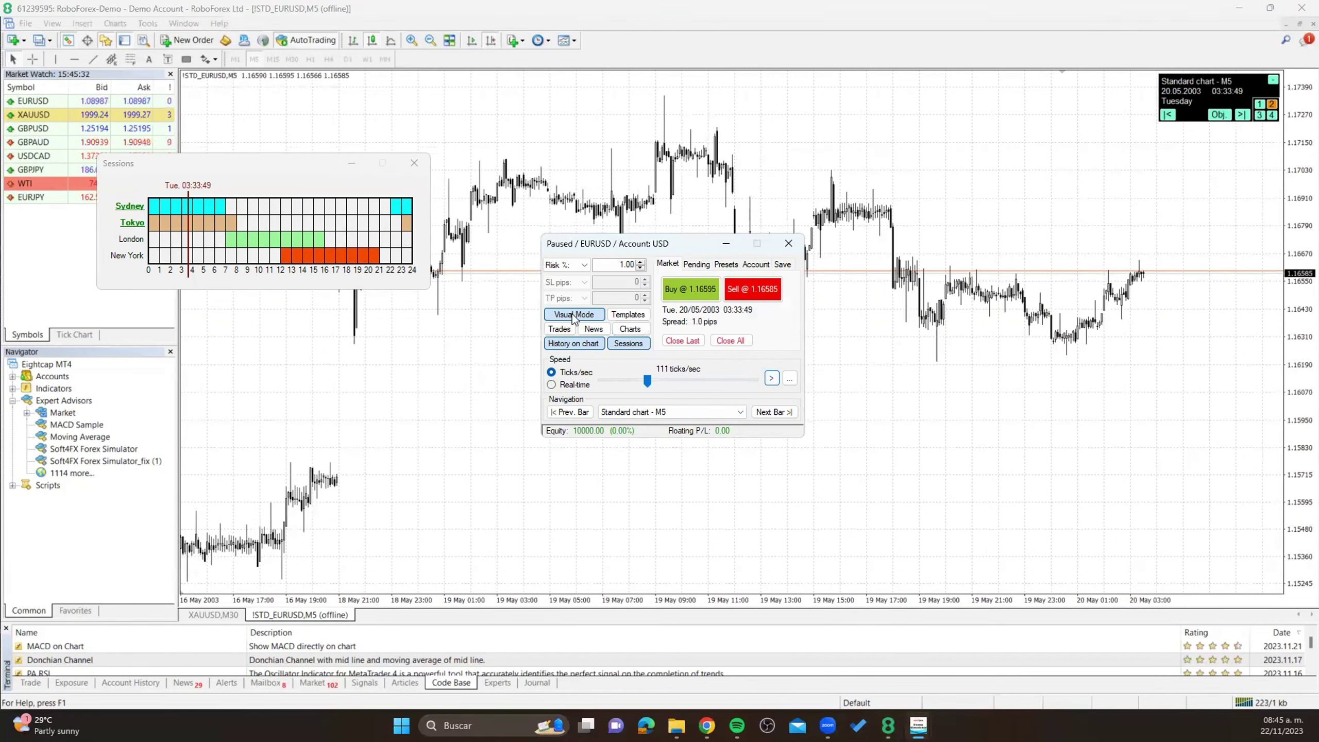
- Place a visual buy order at 1.00% risk with the stop loss at 1.16382 and the take profit at 1.17054
left_click(694, 287)
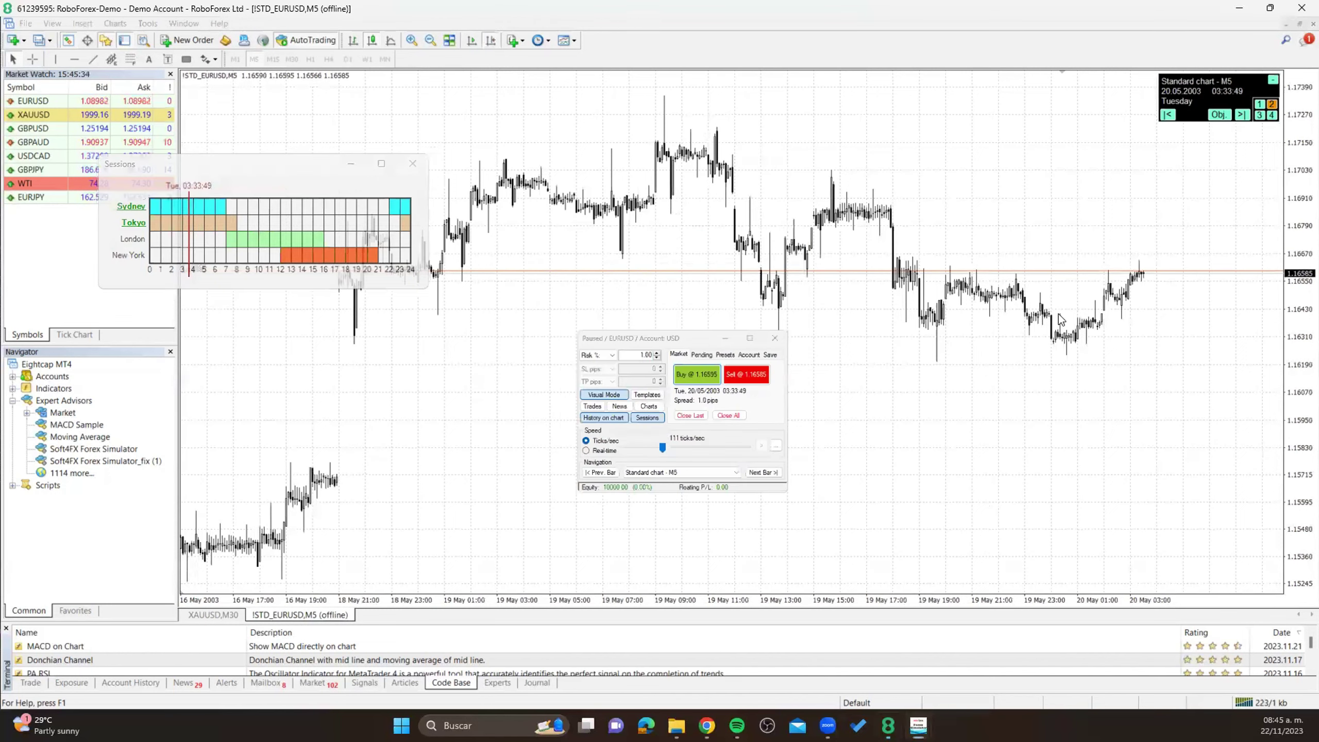
left_click_drag(1168, 264, 1173, 227)
left_click_drag(1174, 280, 1172, 320)
left_click_drag(1145, 227, 1153, 164)
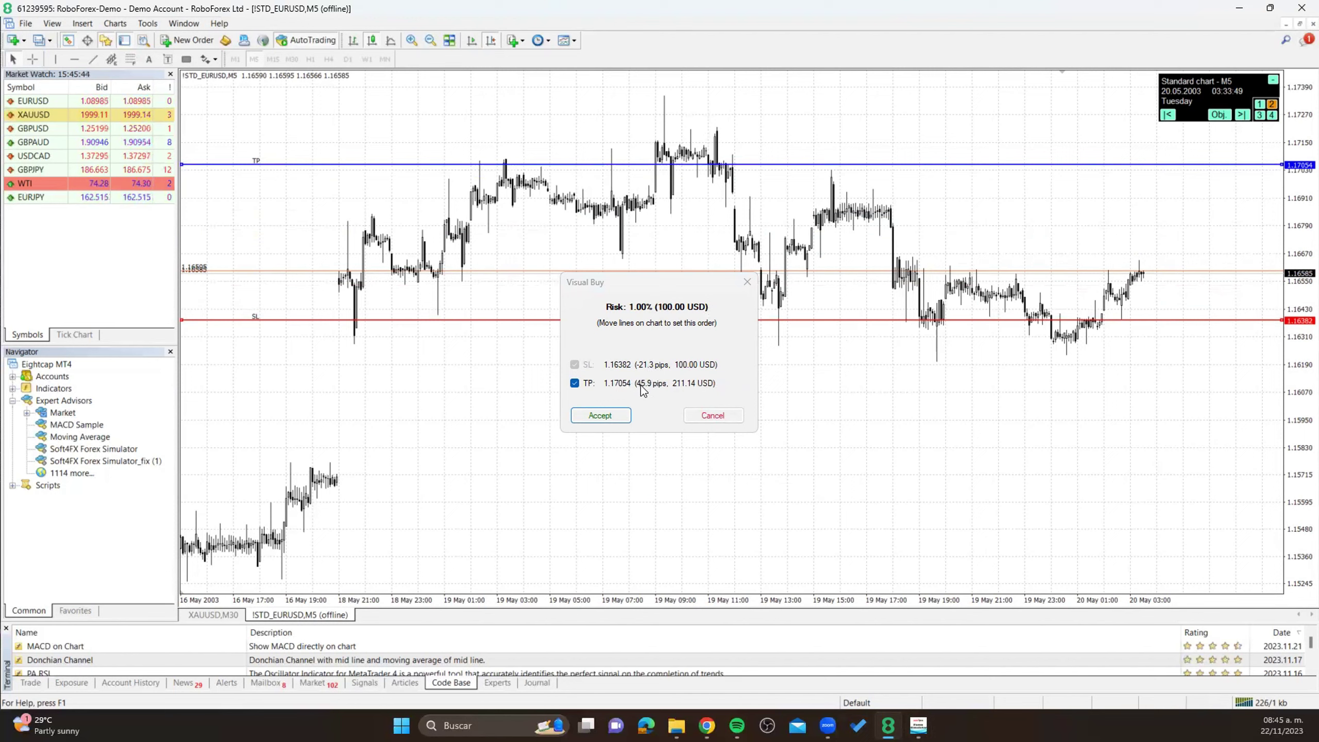
left_click(617, 415)
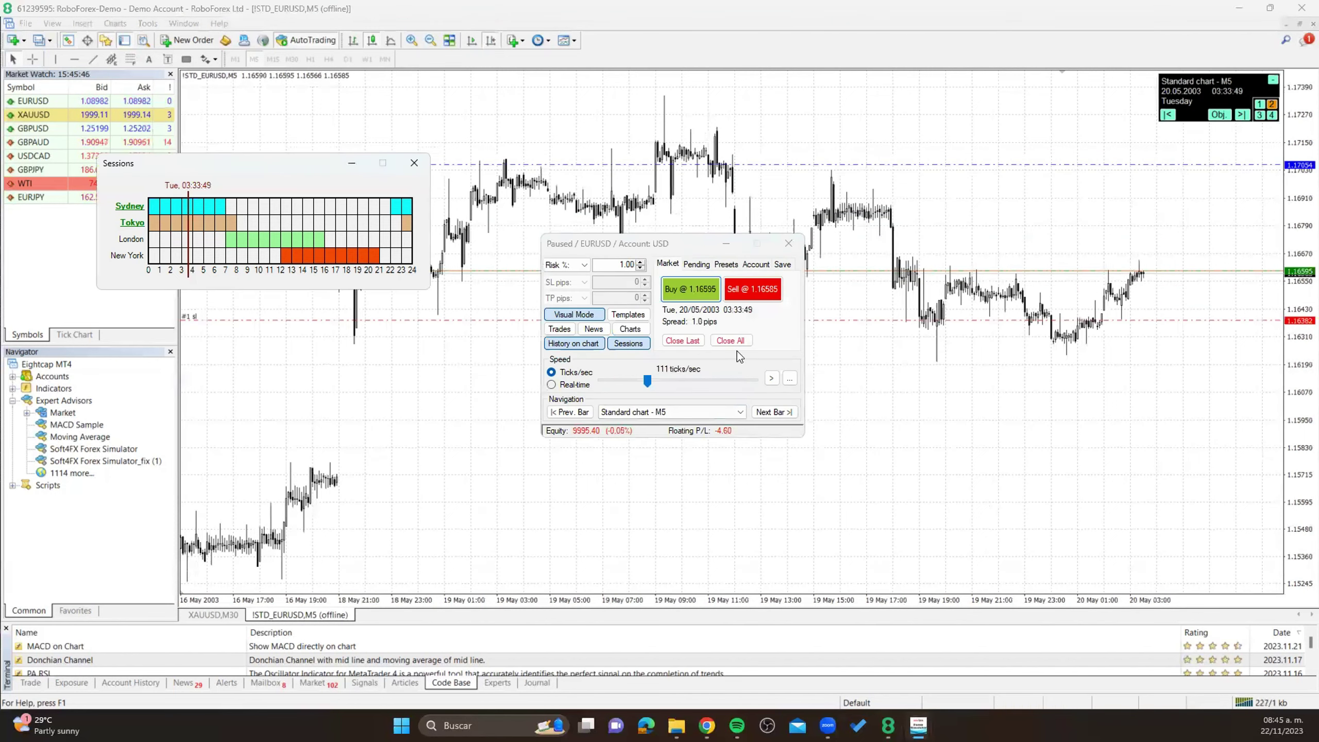
- Run the simulation at 1,640 ticks/sec until the buy trade closes, and pause it at about 10:38
left_click(771, 378)
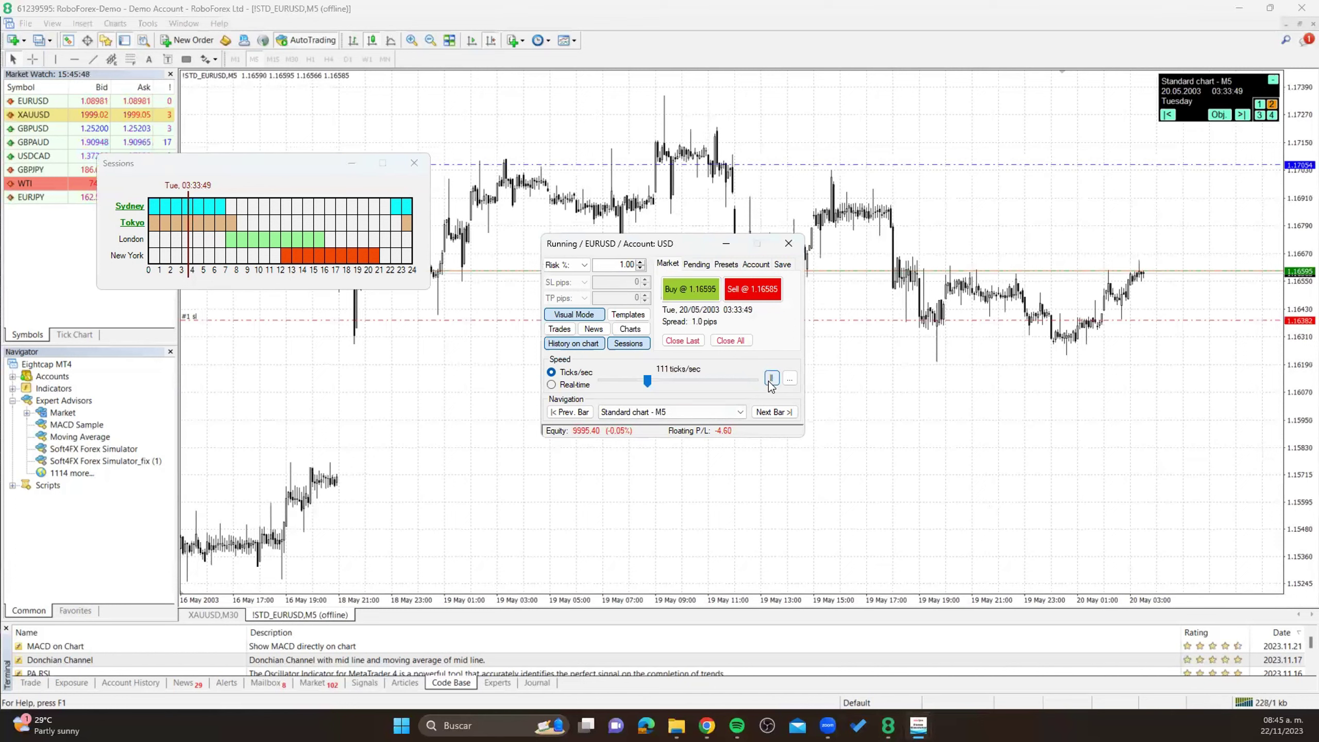
left_click_drag(647, 382, 676, 384)
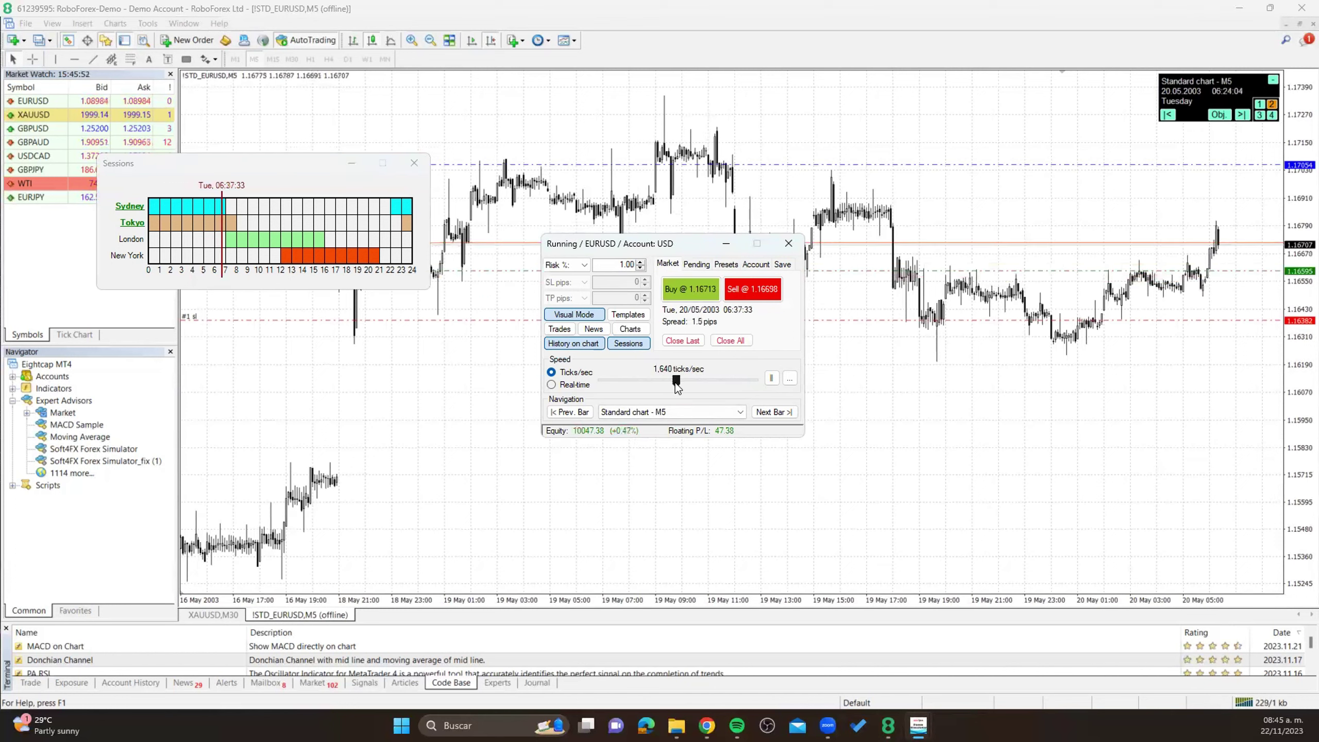
left_click(771, 379)
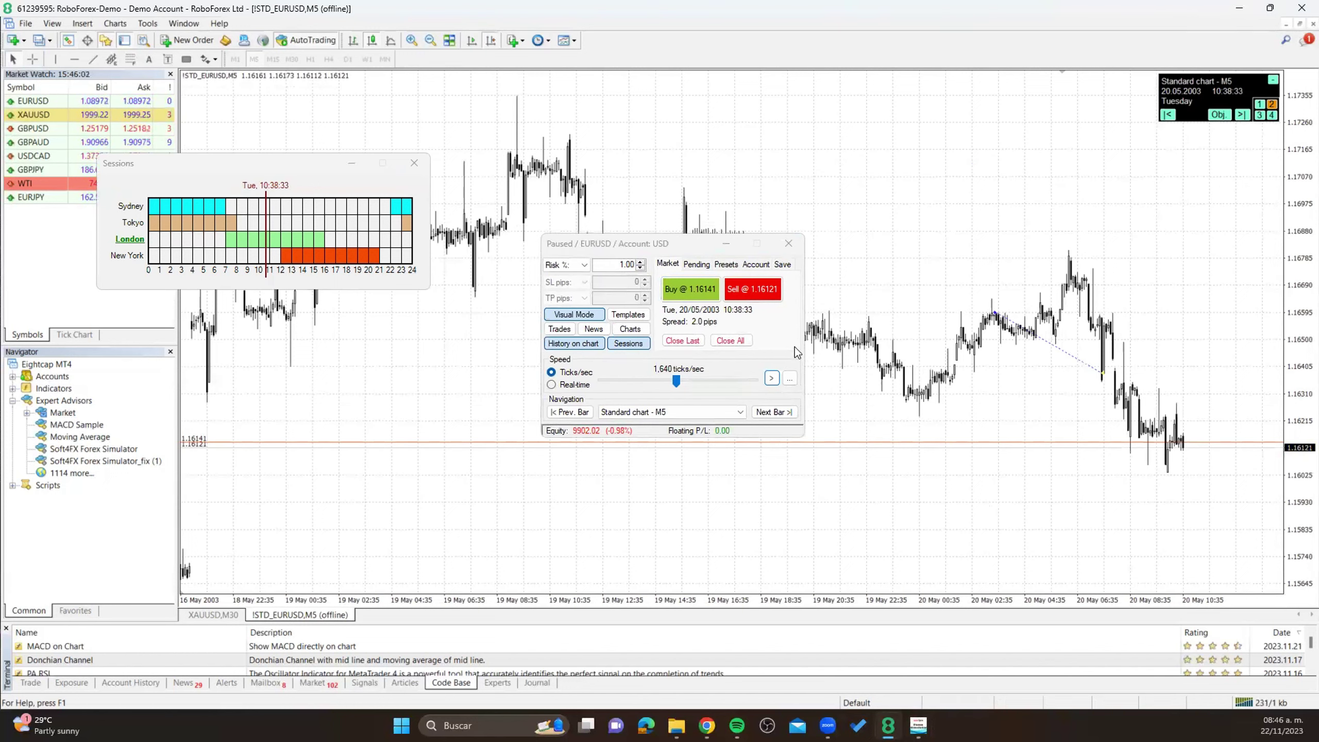
- Set the simulation to pause automatically on SL / TP and on execution of a pending order
left_click(790, 379)
left_click(601, 317)
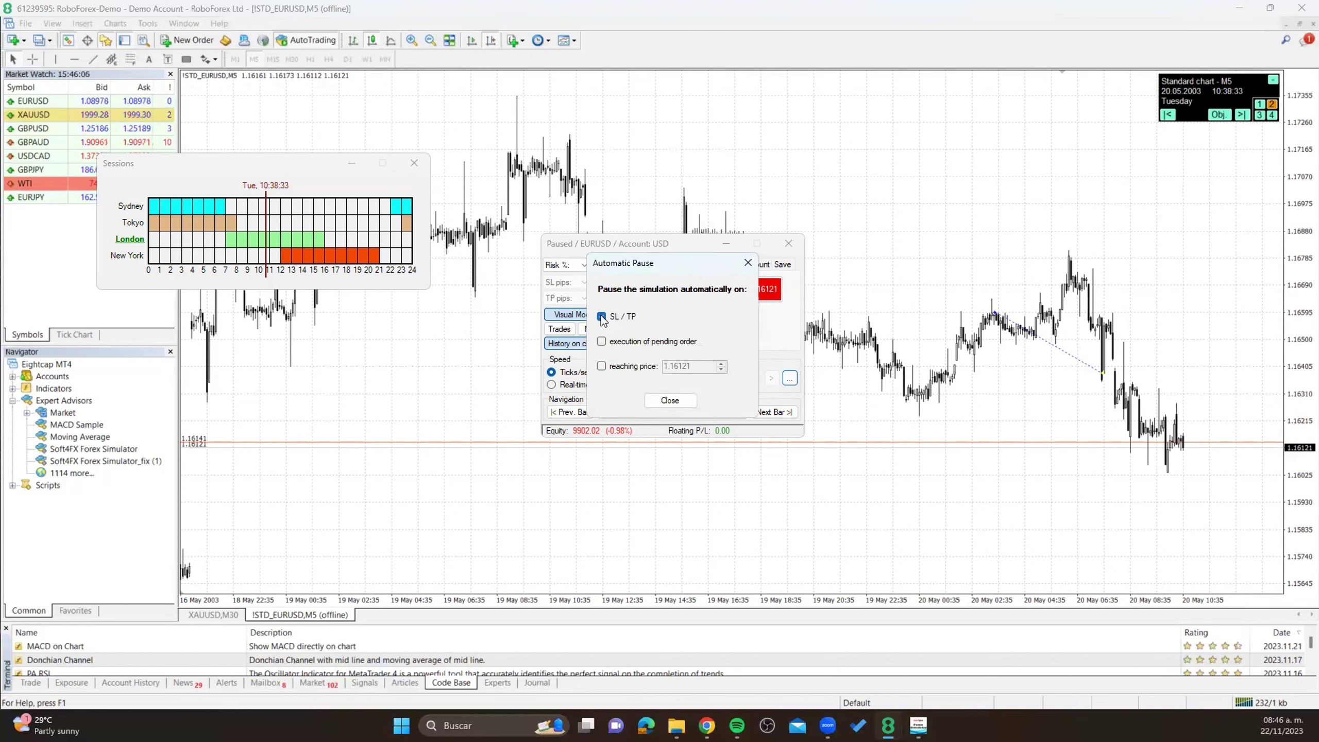
left_click(601, 341)
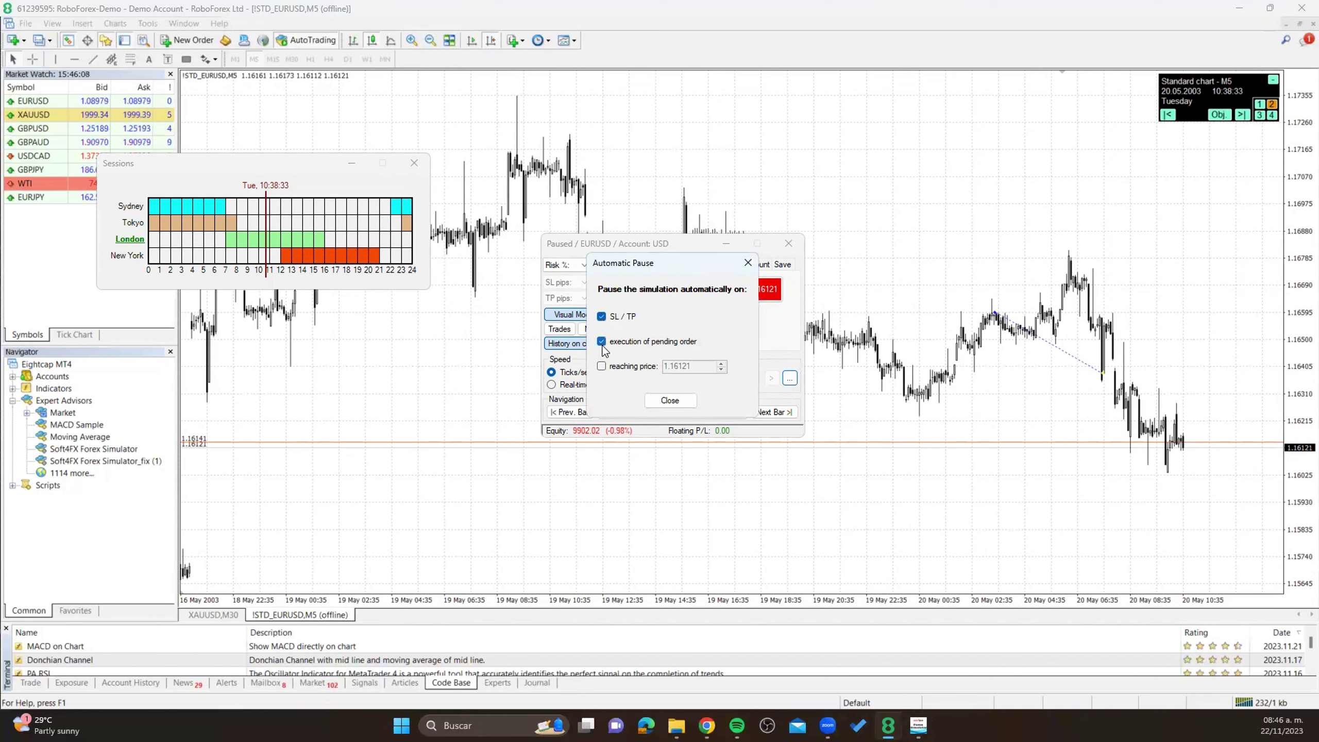
left_click(668, 403)
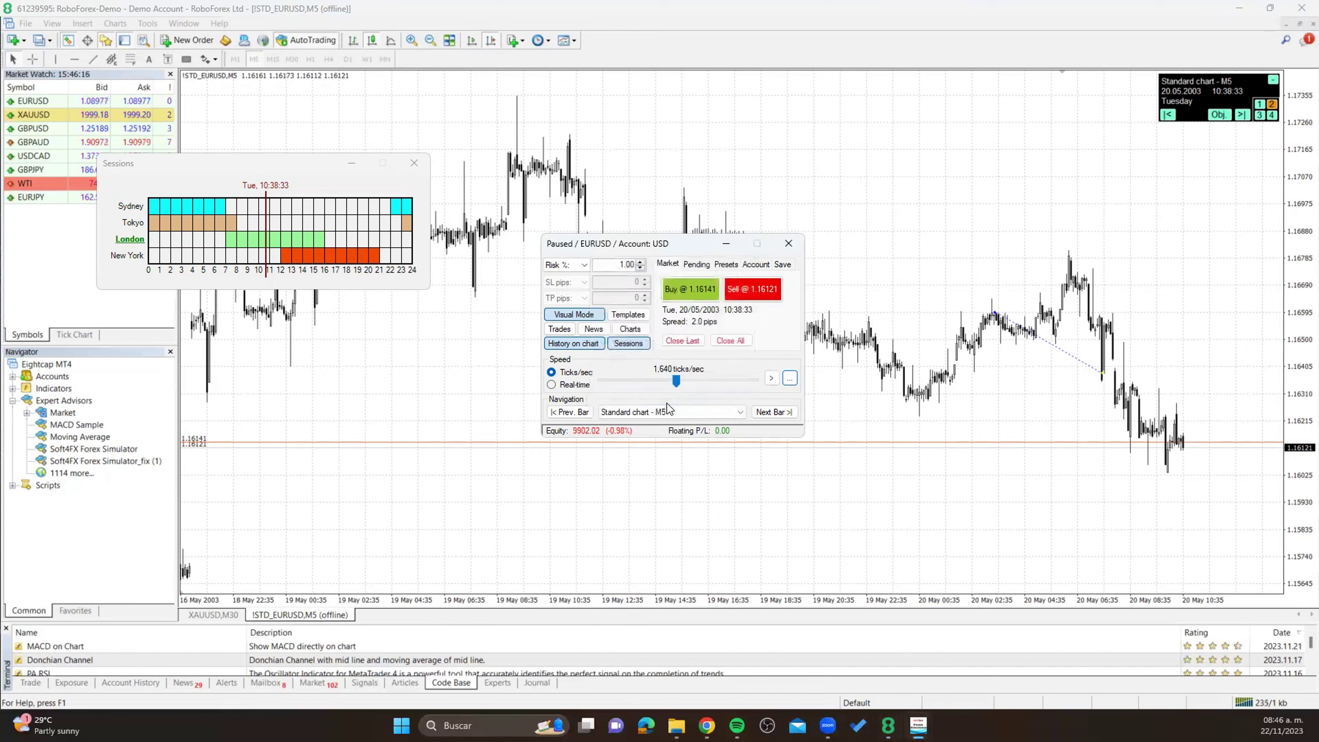
- Resume the simulation and pause it at about 12:19 on 20/05/2003
left_click(772, 379)
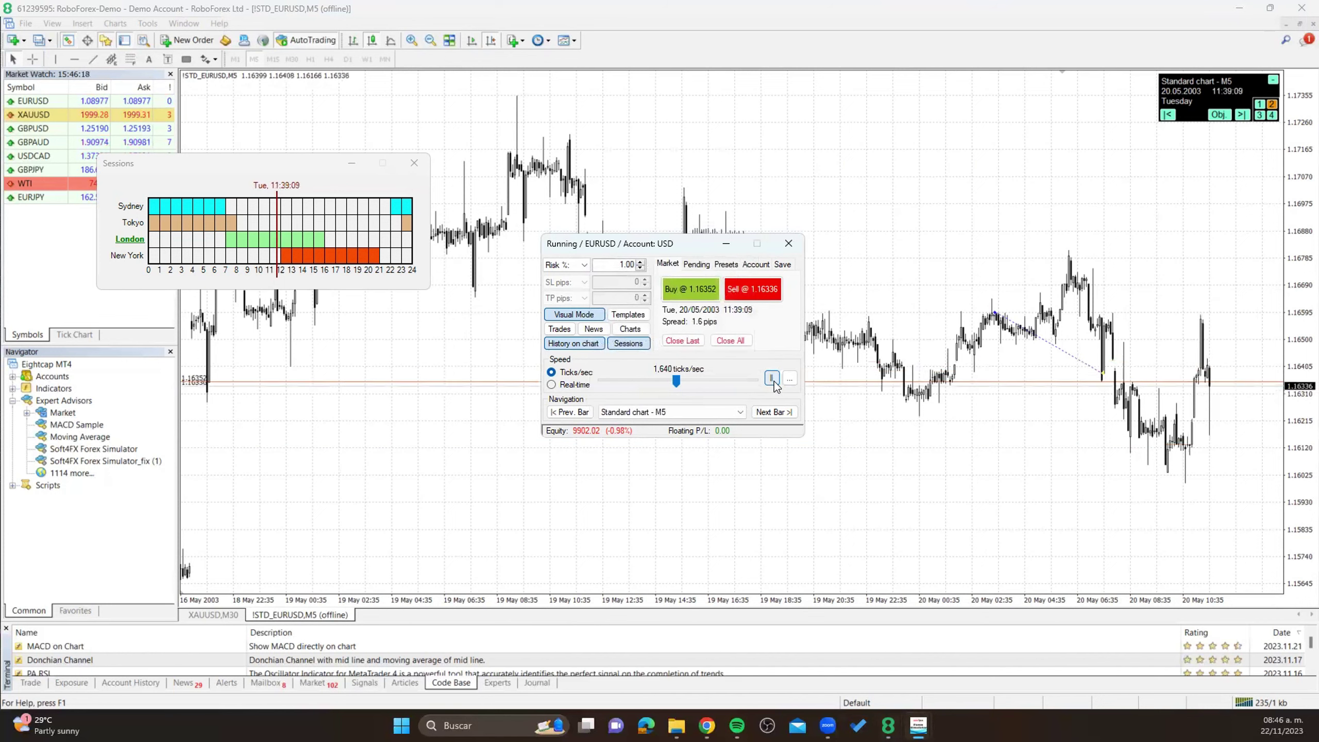
left_click_drag(1106, 255, 959, 357)
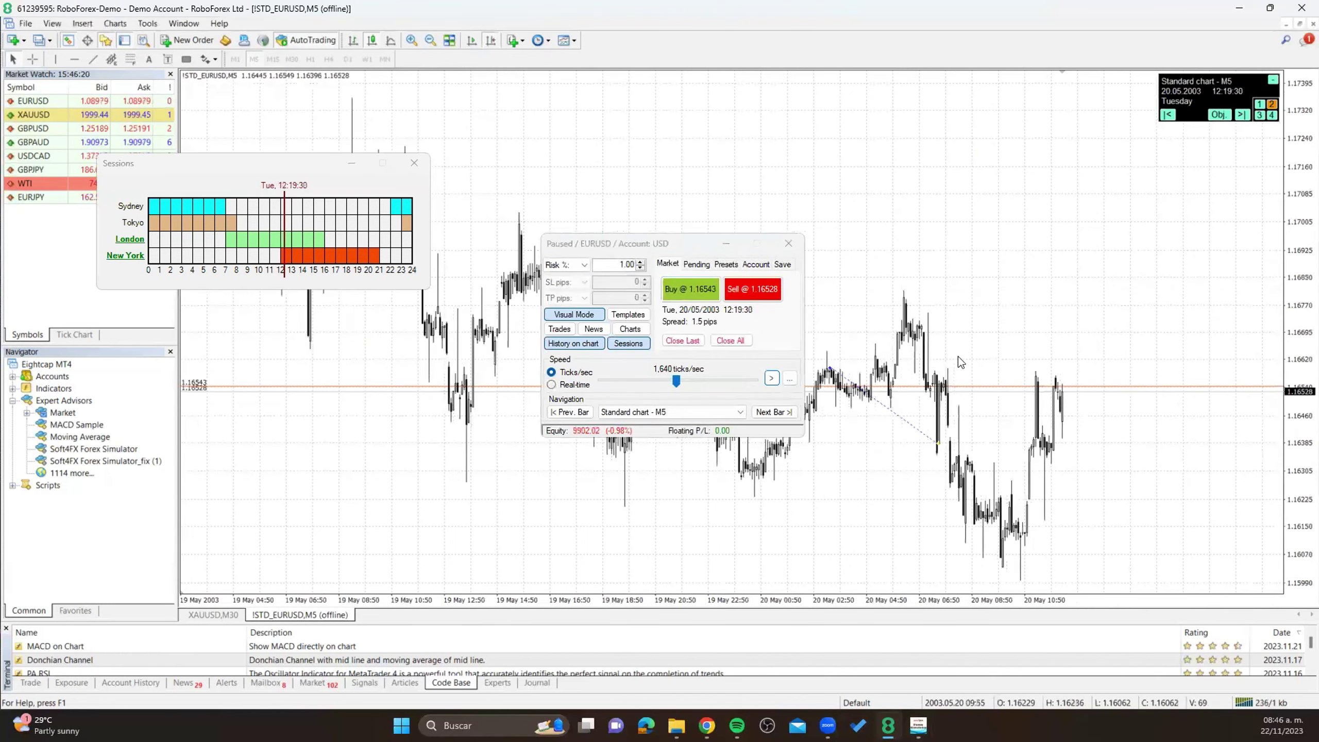